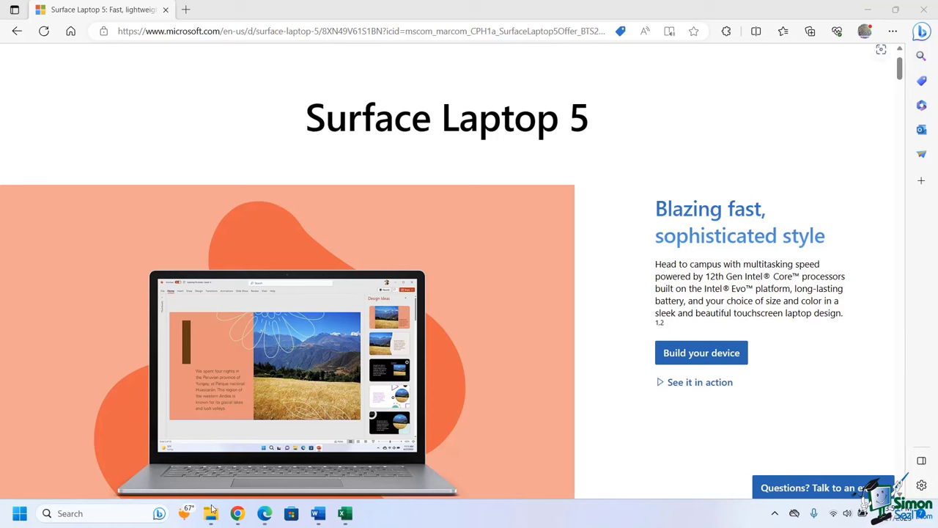
Launch Snipping Tool via a 'snip' search and position it over the Surface Laptop 5 page
{"action": "left_click", "coordinate": [88, 512]}
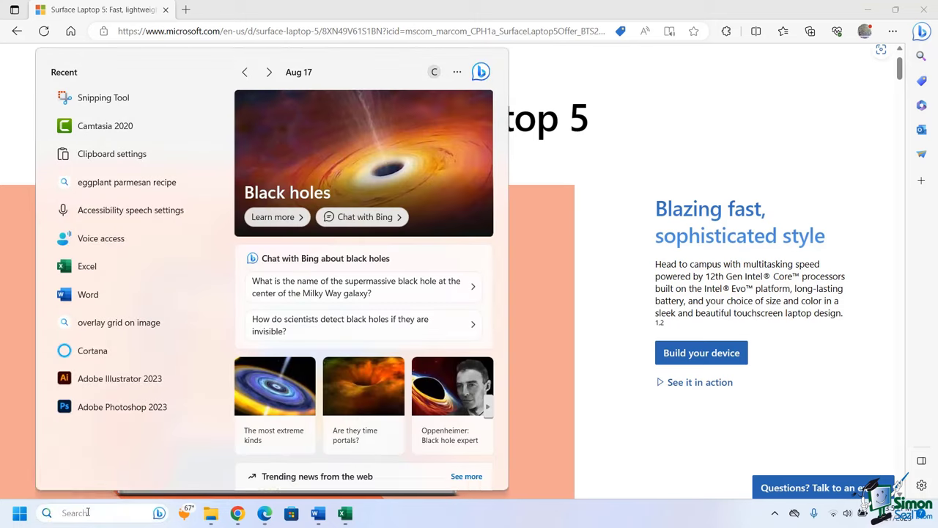
{"action": "type", "text": "snip"}
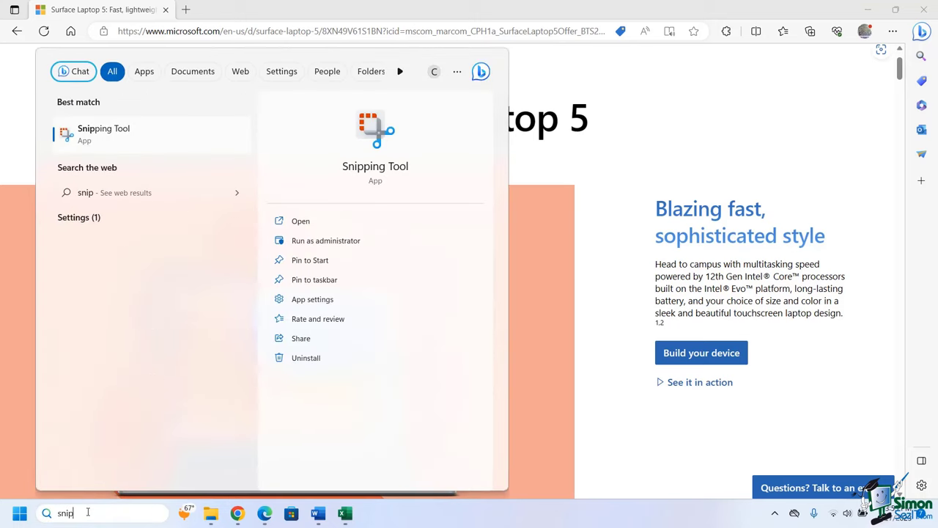
{"action": "left_click", "coordinate": [124, 145]}
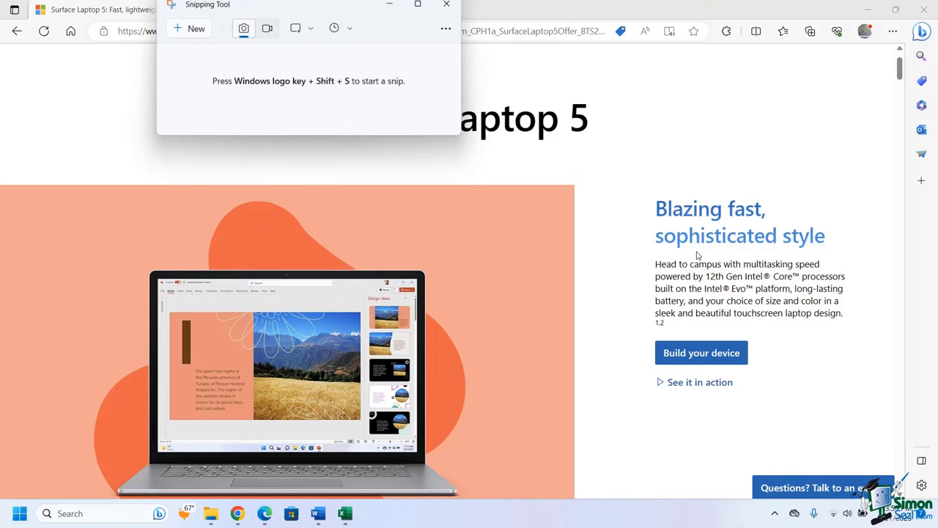
{"action": "left_click_drag", "start_coordinate": [318, 9], "coordinate": [429, 108]}
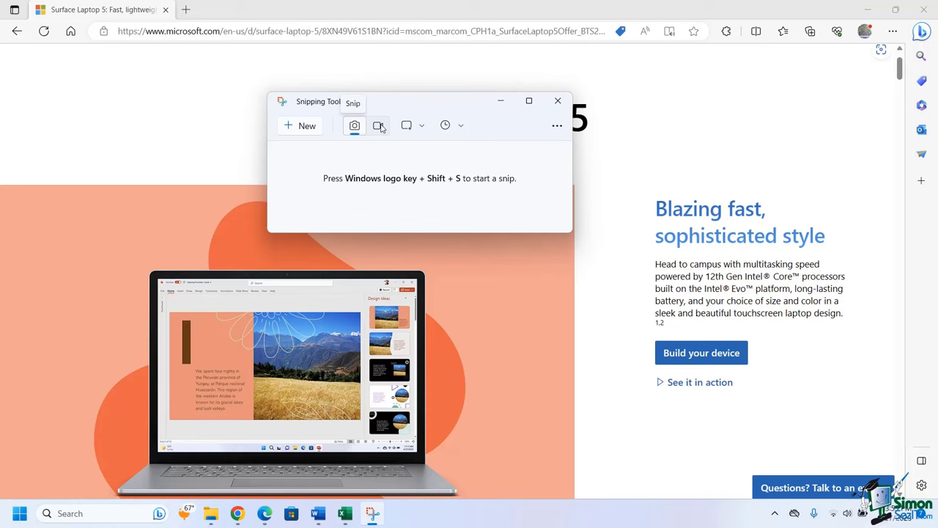
{"action": "left_click_drag", "start_coordinate": [387, 107], "coordinate": [303, 62]}
Snip a rectangle around the 'Blazing fast, sophisticated style' text block and its buttons
{"action": "left_click", "coordinate": [218, 81]}
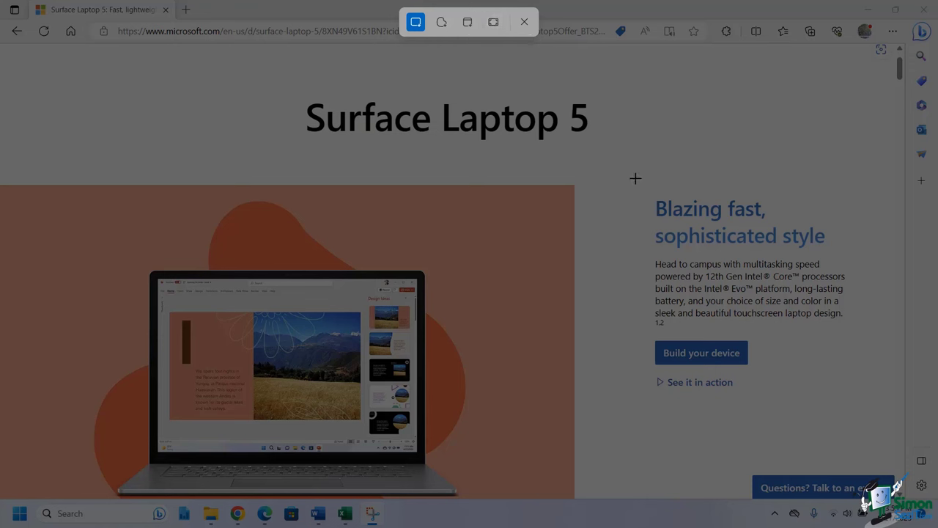
{"action": "left_click_drag", "start_coordinate": [629, 178], "coordinate": [884, 403]}
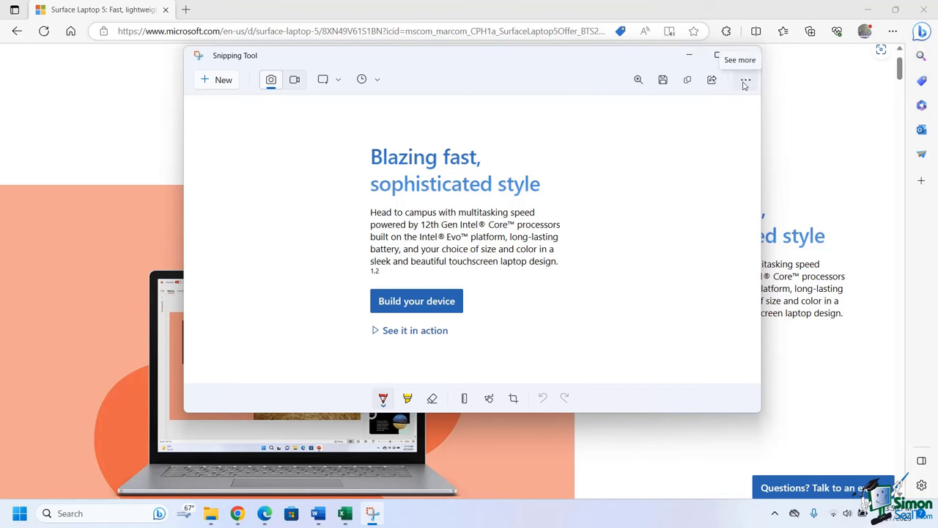
{"action": "left_click", "coordinate": [746, 79]}
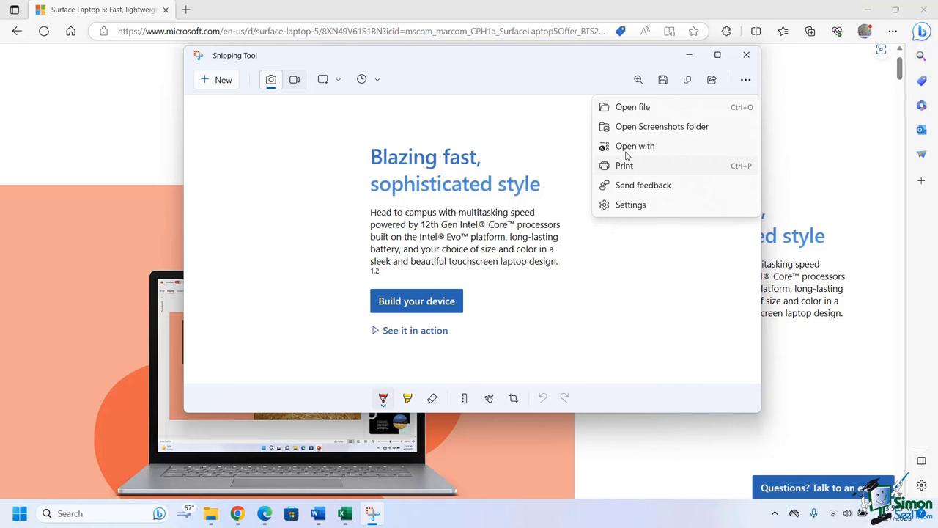
{"action": "left_click", "coordinate": [583, 79]}
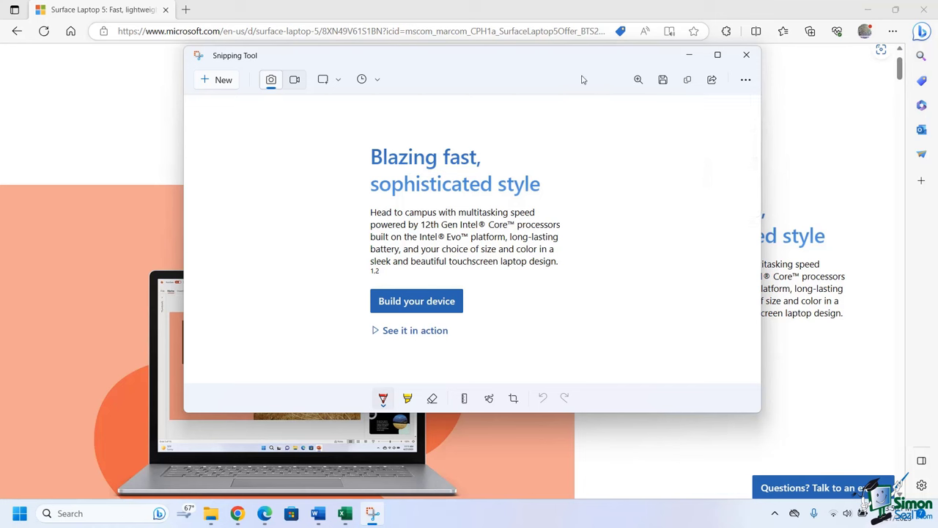
{"action": "left_click", "coordinate": [381, 402]}
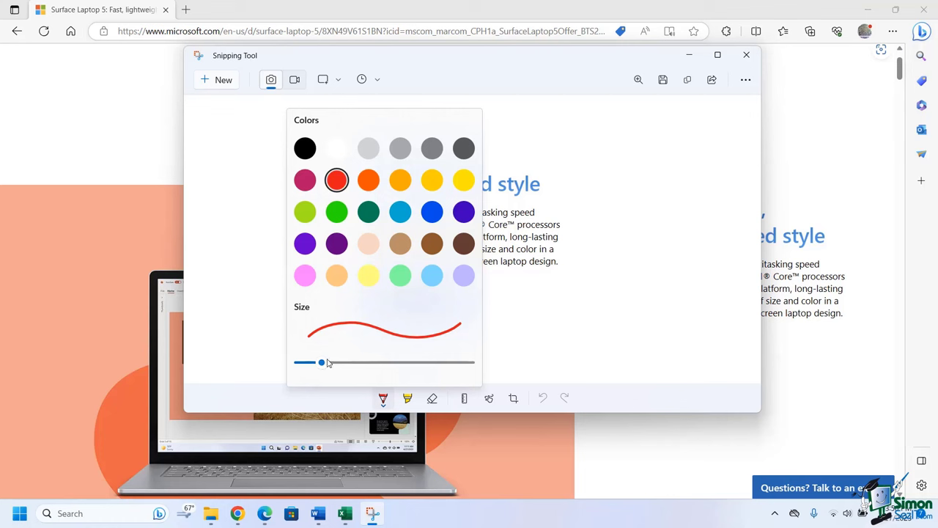
{"action": "mouse_move", "coordinate": [321, 363]}
{"action": "left_mouse_down"}
{"action": "mouse_move", "coordinate": [368, 365]}
{"action": "mouse_move", "coordinate": [331, 365]}
{"action": "left_mouse_up"}
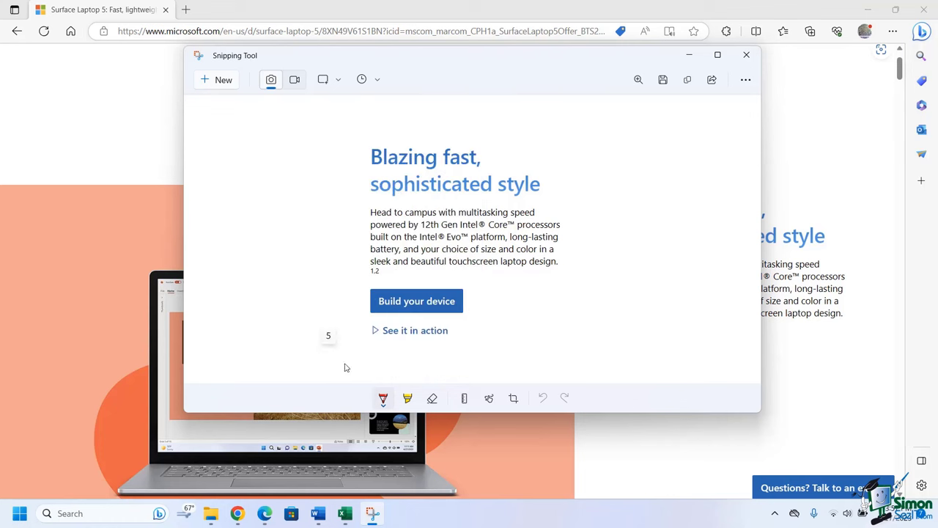
Crop the snip's bottom edge up to just below 'Build your device', removing 'See it in action'
{"action": "left_click", "coordinate": [515, 400]}
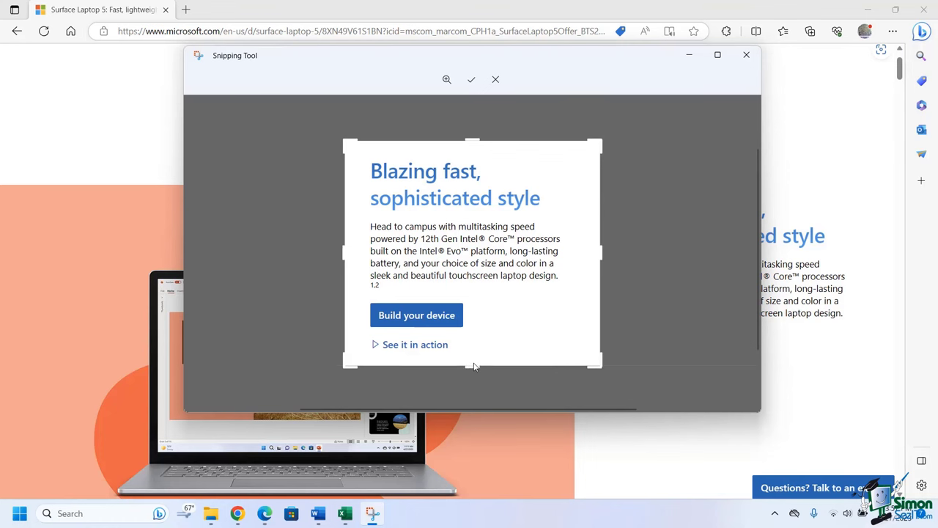
{"action": "left_click_drag", "start_coordinate": [474, 367], "coordinate": [475, 328]}
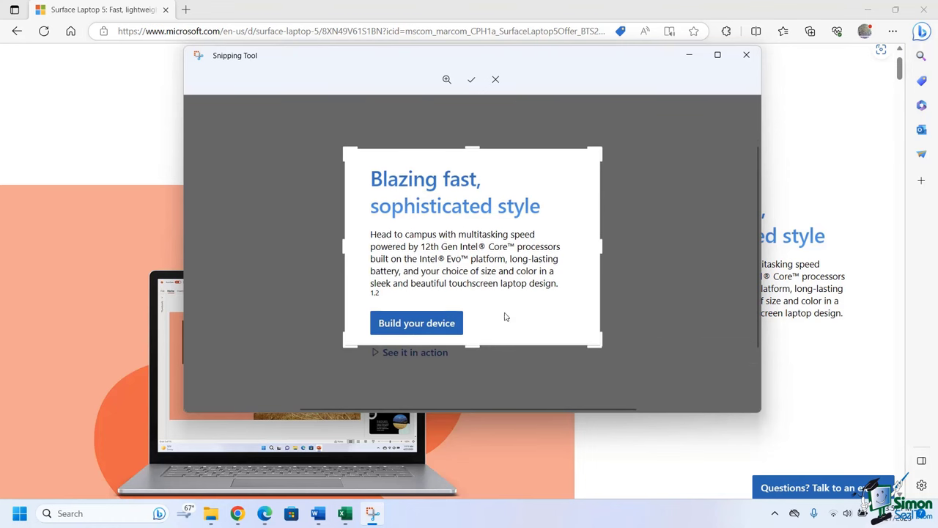
{"action": "left_click", "coordinate": [472, 79]}
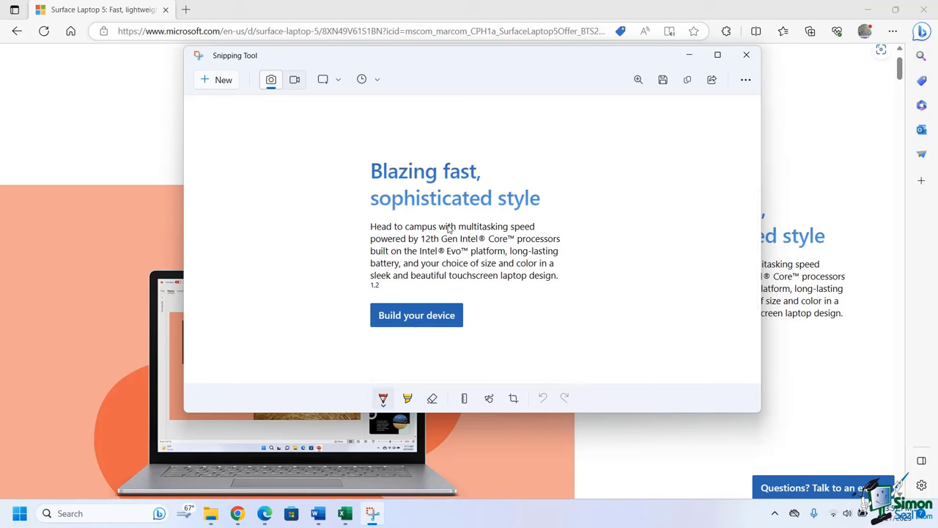
Try a green highlighter stroke on the first body line, then undo it
{"action": "left_click", "coordinate": [408, 398]}
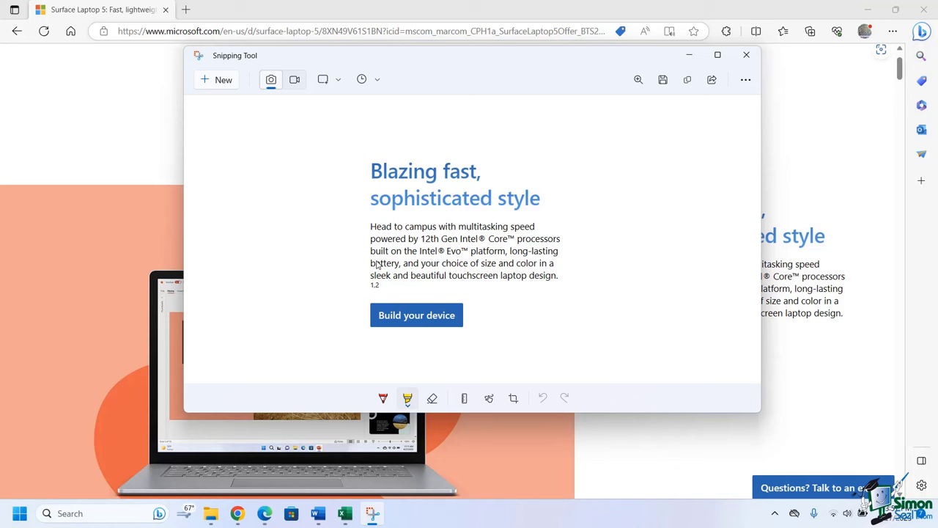
{"action": "left_click", "coordinate": [408, 398]}
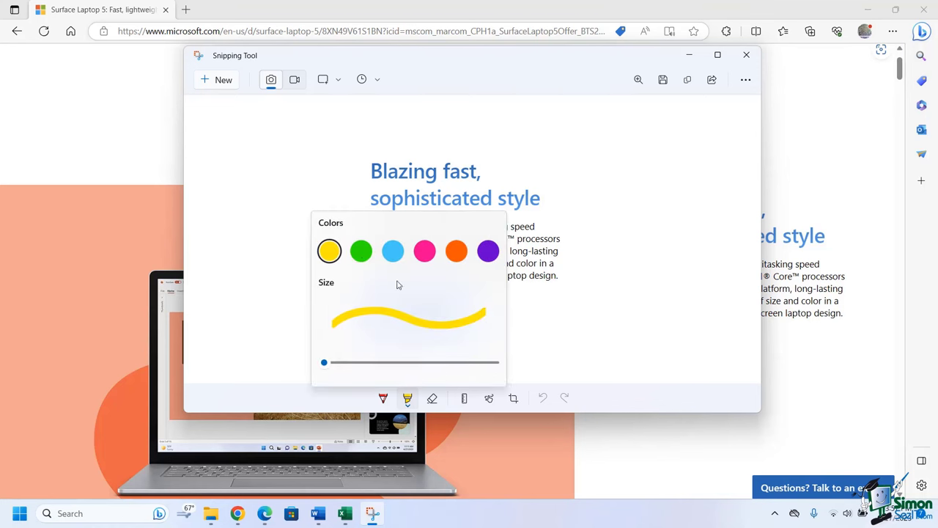
{"action": "left_click", "coordinate": [361, 252]}
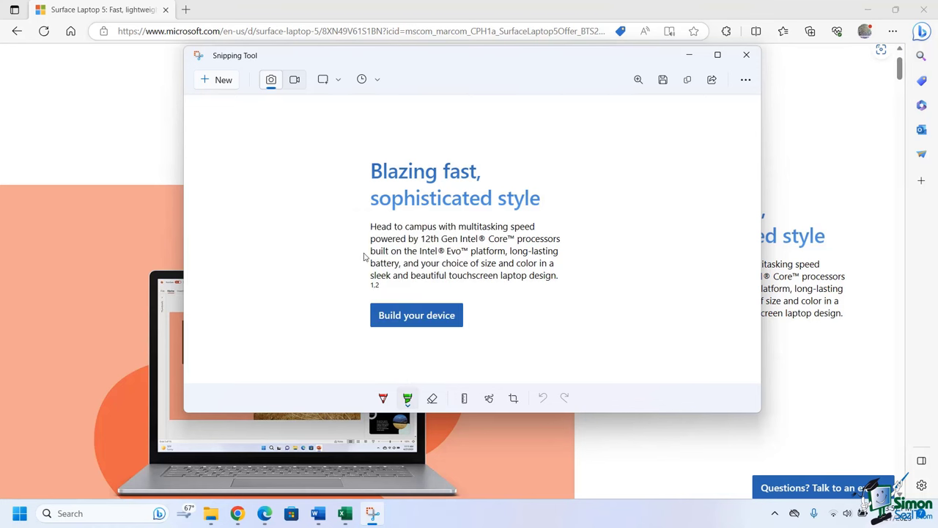
{"action": "mouse_move", "coordinate": [370, 227]}
{"action": "left_mouse_down"}
{"action": "mouse_move", "coordinate": [490, 251]}
{"action": "mouse_move", "coordinate": [557, 244]}
{"action": "mouse_move", "coordinate": [513, 229]}
{"action": "mouse_move", "coordinate": [495, 233]}
{"action": "left_mouse_up"}
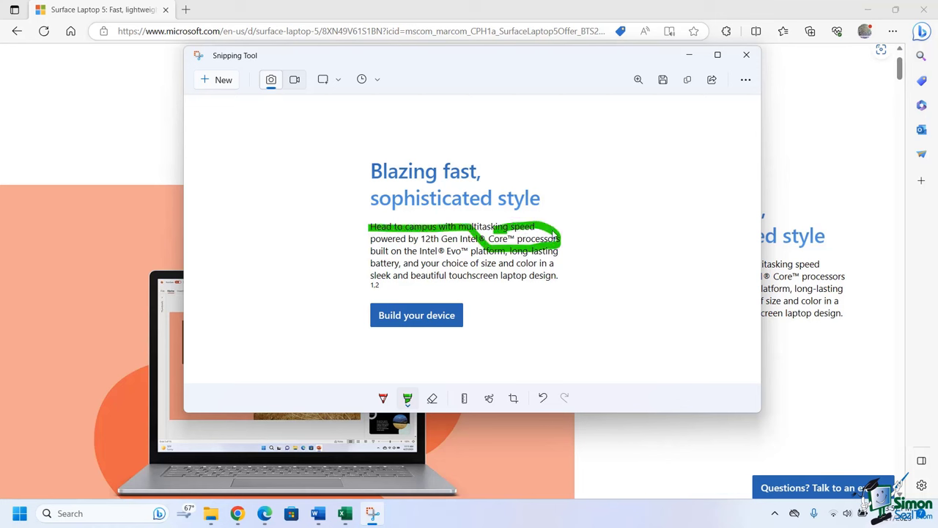
{"action": "key", "text": "ctrl+z"}
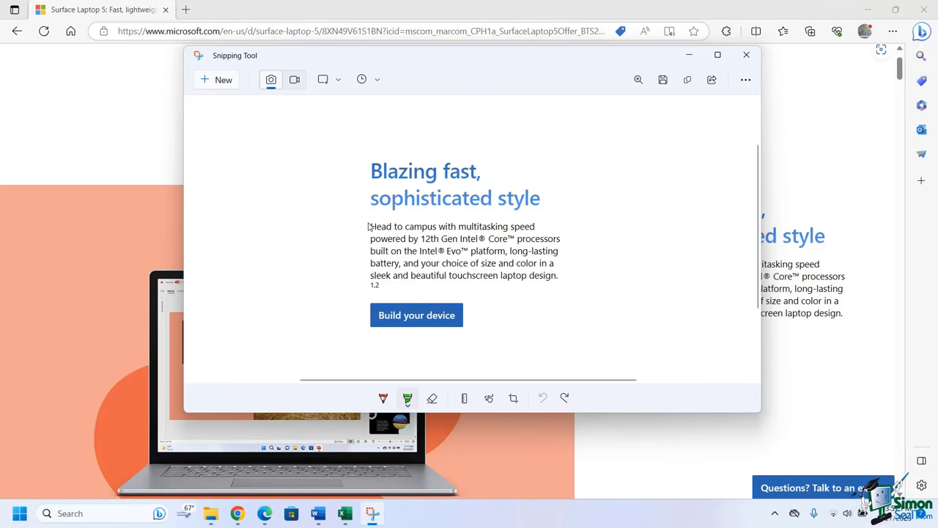
Highlight 'Head to campus with multitasking speed' in yellow along the ruler, then hide the ruler
{"action": "left_click", "coordinate": [464, 400]}
{"action": "mouse_move", "coordinate": [429, 277]}
{"action": "left_mouse_down"}
{"action": "mouse_move", "coordinate": [429, 260]}
{"action": "mouse_move", "coordinate": [434, 267]}
{"action": "left_mouse_up"}
{"action": "left_click", "coordinate": [407, 398]}
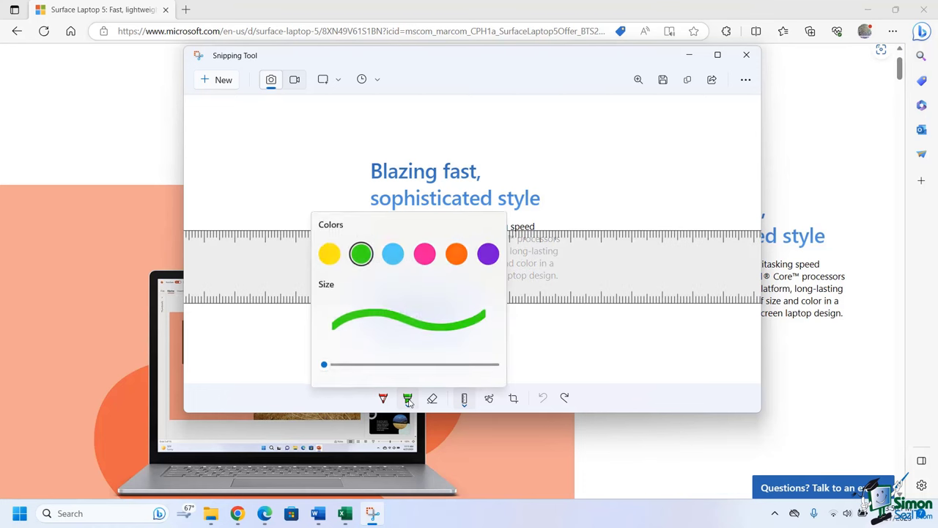
{"action": "left_click", "coordinate": [330, 252]}
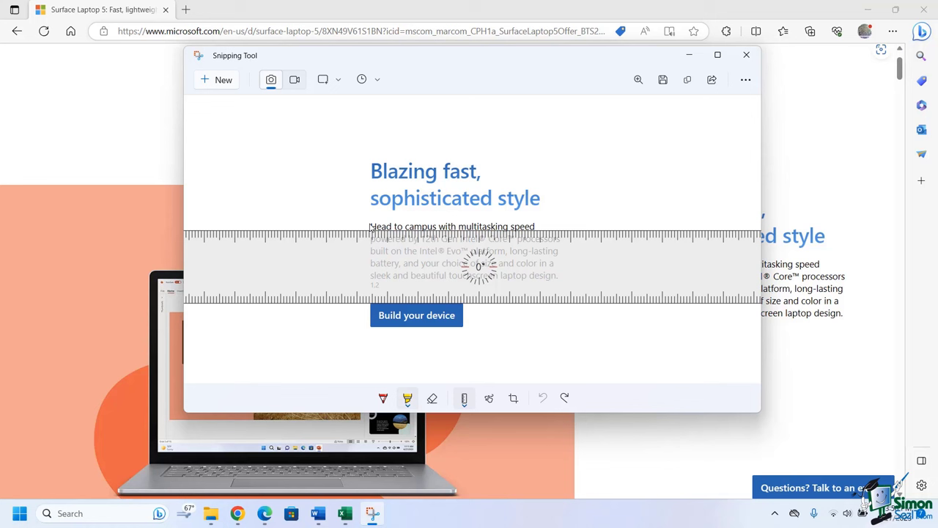
{"action": "left_click_drag", "start_coordinate": [371, 228], "coordinate": [535, 230]}
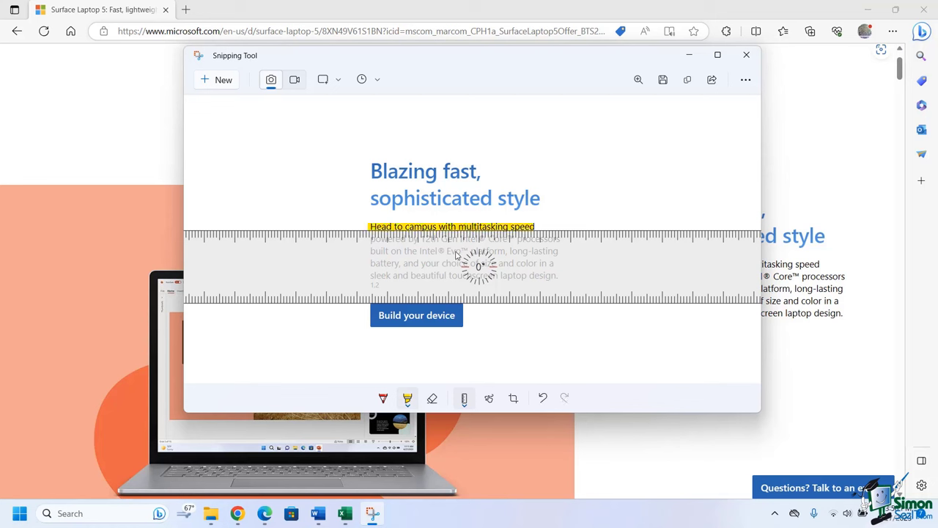
{"action": "left_click", "coordinate": [466, 400]}
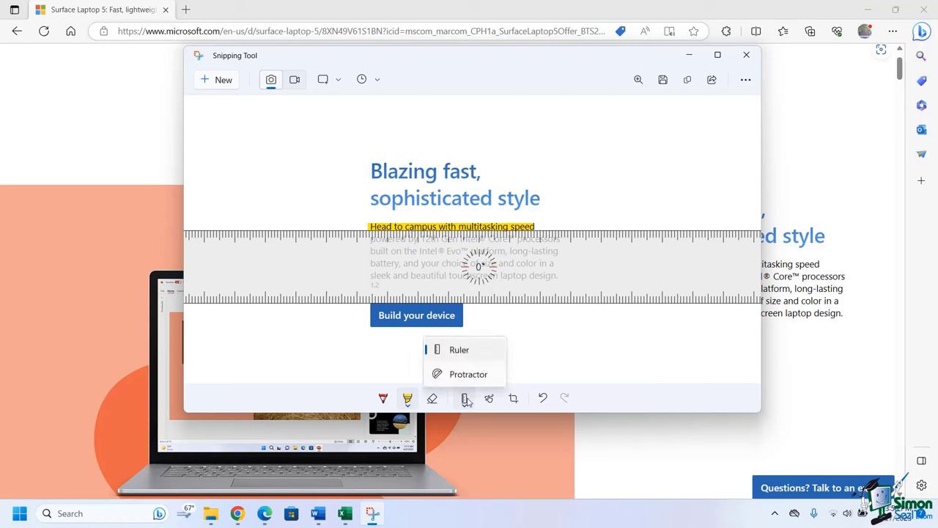
{"action": "left_click", "coordinate": [450, 351]}
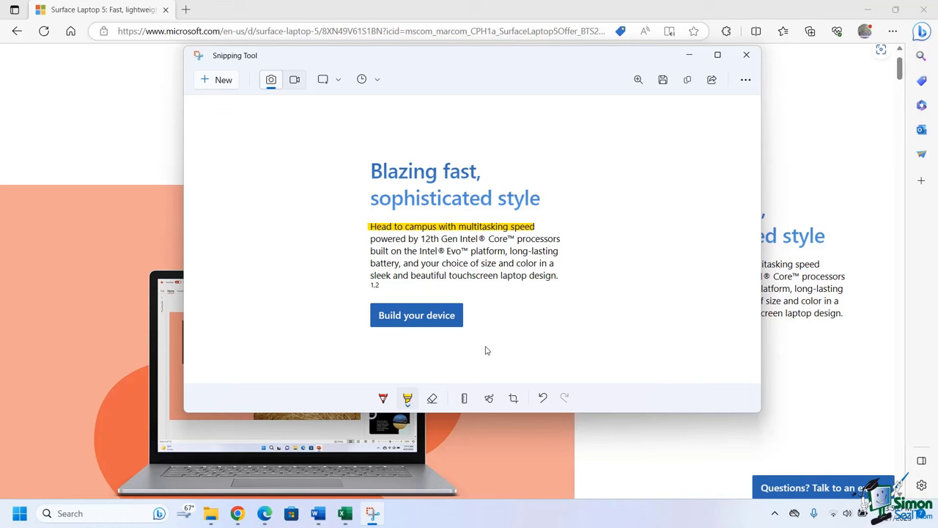
Circle the 'Build your device' button with the red ballpoint pen and copy the snip
{"action": "left_click", "coordinate": [382, 403]}
{"action": "left_click", "coordinate": [382, 402]}
{"action": "left_click", "coordinate": [336, 182]}
{"action": "mouse_move", "coordinate": [401, 296]}
{"action": "left_mouse_down"}
{"action": "mouse_move", "coordinate": [382, 294]}
{"action": "mouse_move", "coordinate": [354, 334]}
{"action": "mouse_move", "coordinate": [433, 348]}
{"action": "mouse_move", "coordinate": [473, 291]}
{"action": "mouse_move", "coordinate": [416, 287]}
{"action": "mouse_move", "coordinate": [389, 299]}
{"action": "left_mouse_up"}
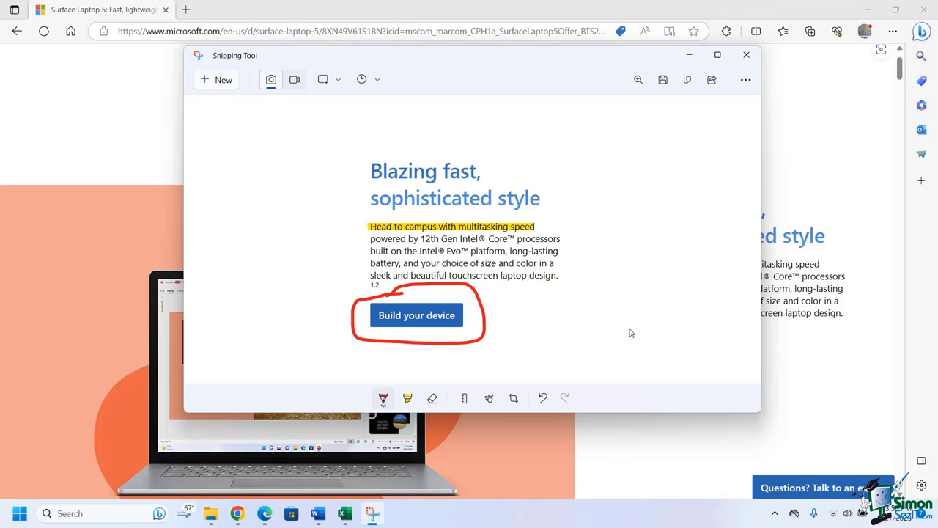
{"action": "left_click", "coordinate": [687, 80]}
Paste the annotated snip into a new blank Word document (Document8)
{"action": "left_click", "coordinate": [317, 514]}
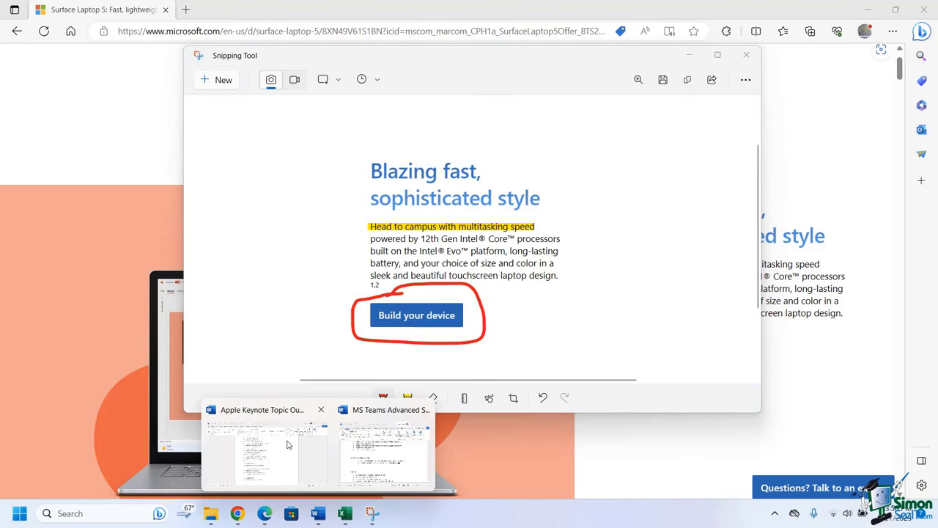
{"action": "left_click", "coordinate": [288, 445]}
{"action": "key", "text": "ctrl+n"}
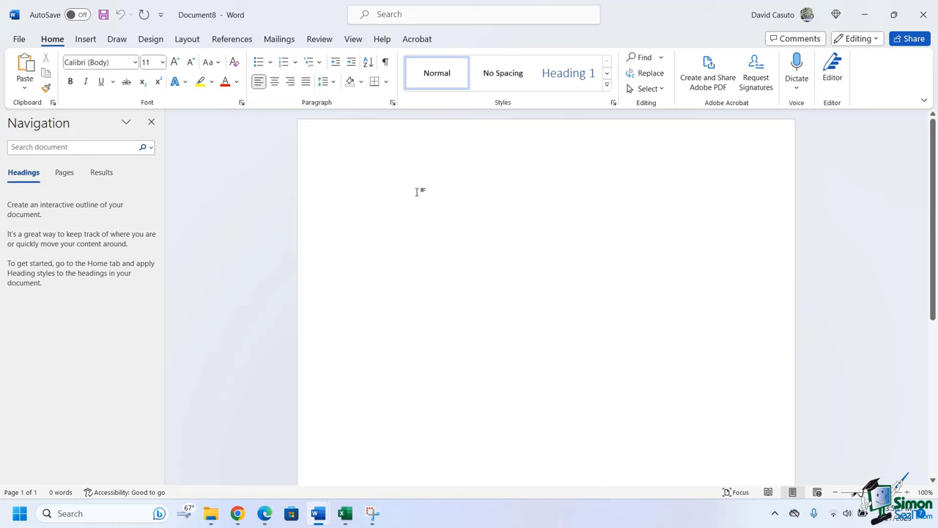
{"action": "left_click", "coordinate": [24, 66]}
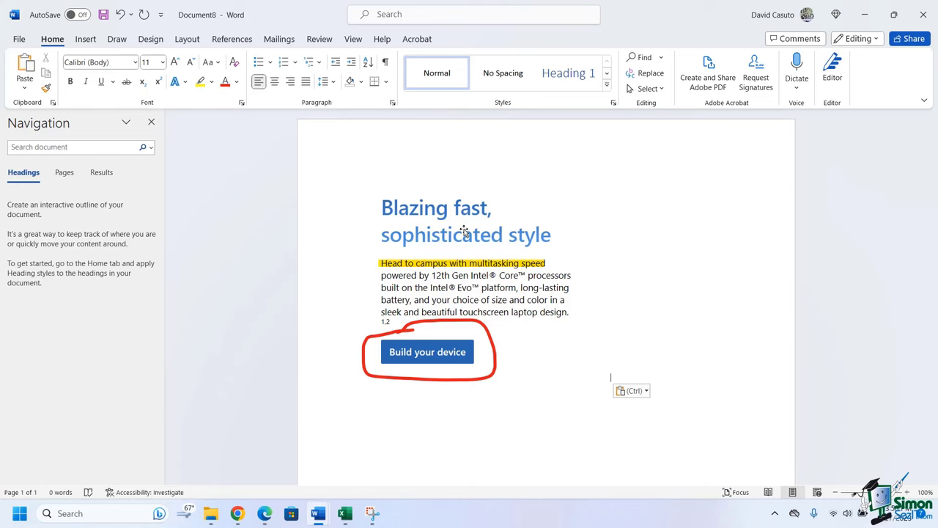
Save the annotated snip as a PNG named 'surface screenshot' in Pictures
{"action": "key", "text": "alt+Tab"}
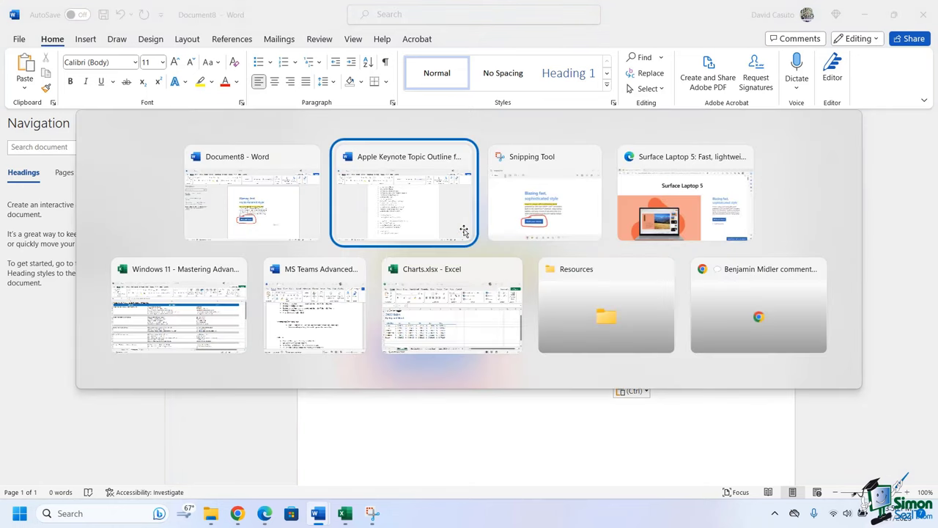
{"action": "key", "text": "alt+Tab"}
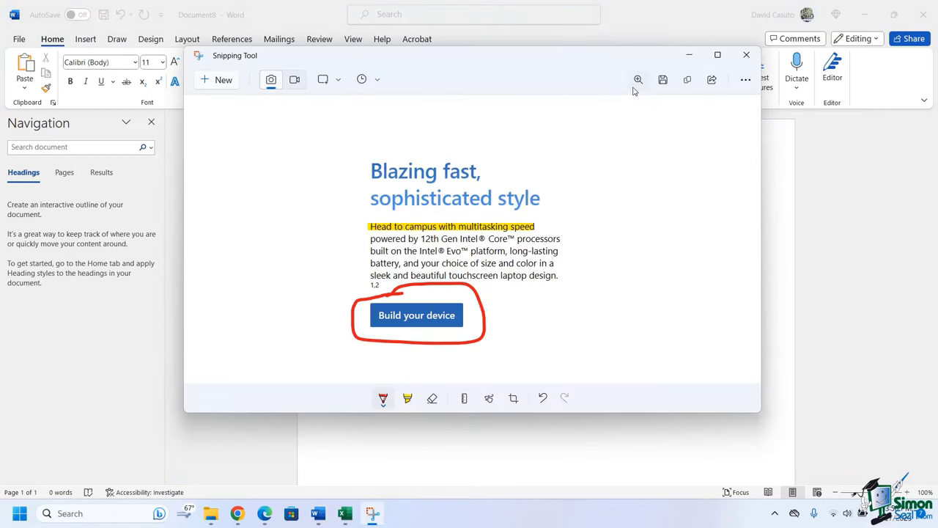
{"action": "left_click", "coordinate": [663, 80]}
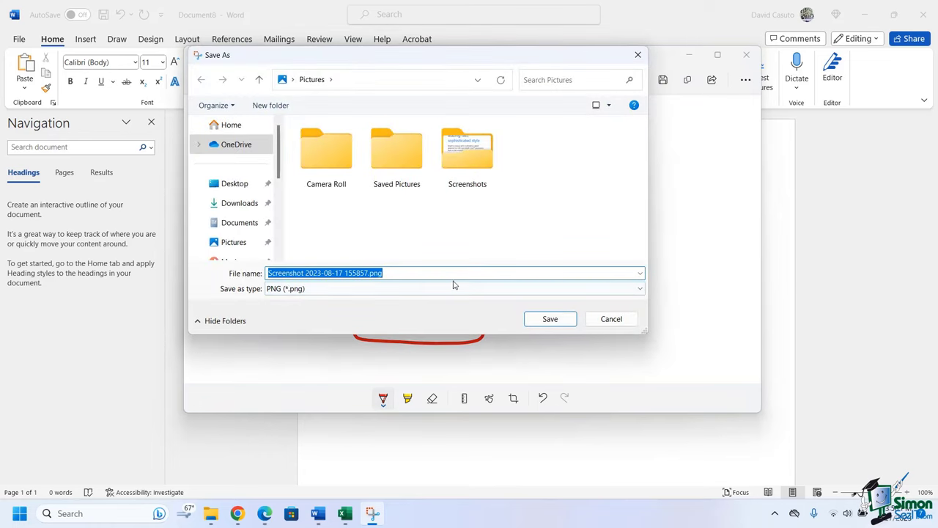
{"action": "left_click", "coordinate": [299, 291]}
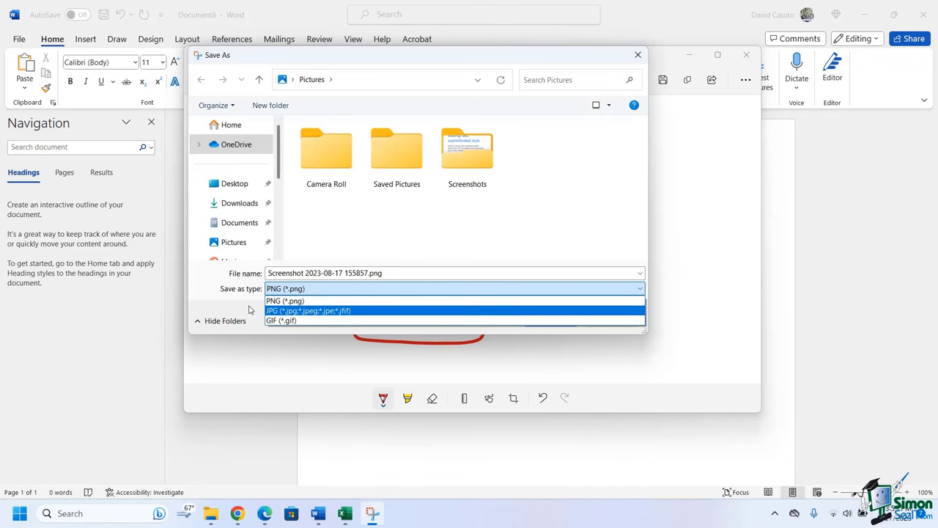
{"action": "left_click", "coordinate": [285, 301]}
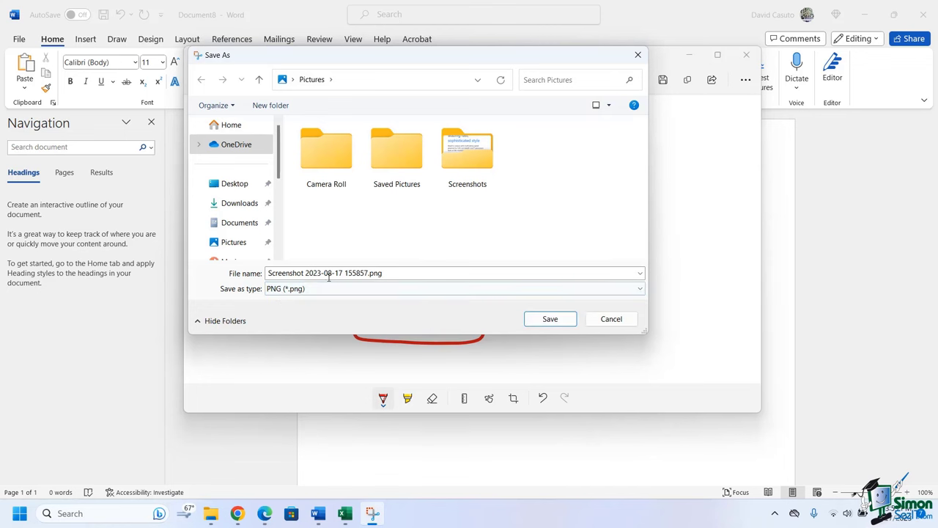
{"action": "left_click", "coordinate": [329, 273]}
{"action": "left_click", "coordinate": [329, 273]}
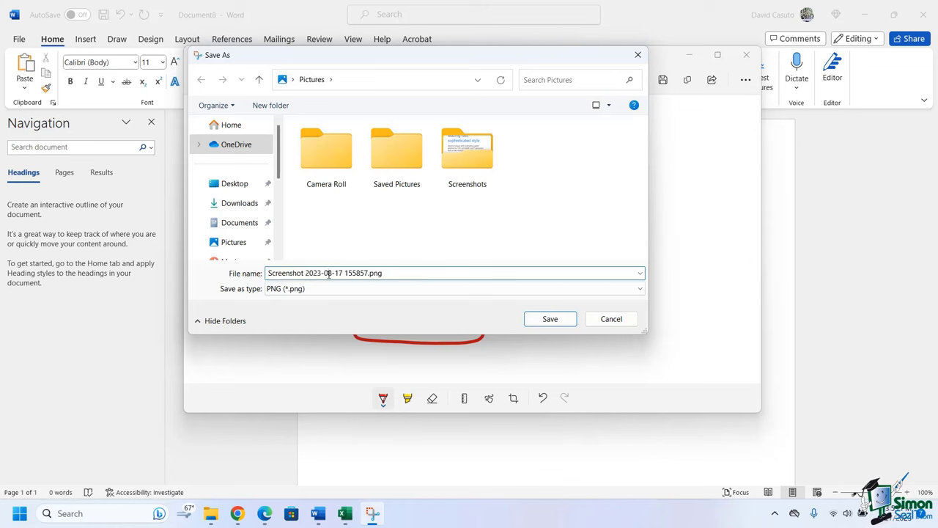
{"action": "key", "text": "ctrl+a"}
{"action": "type", "text": "surg"}
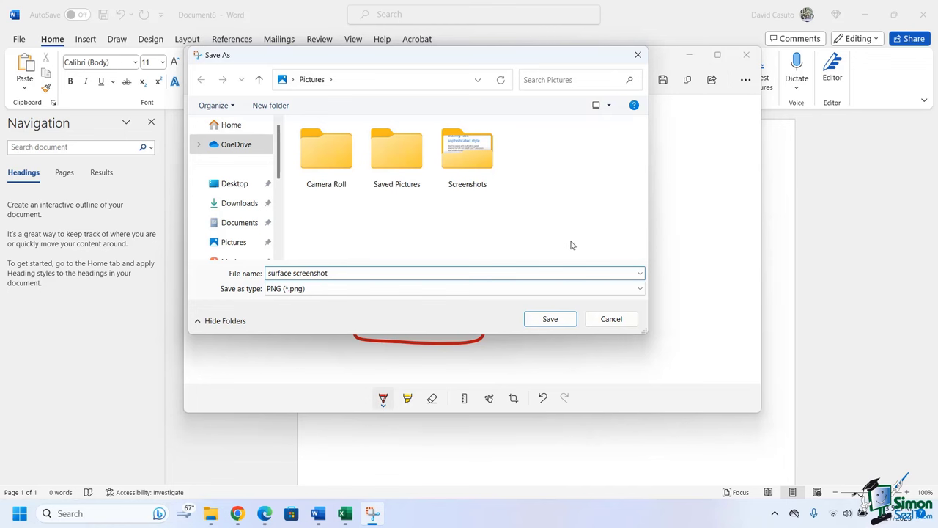
{"action": "left_click", "coordinate": [551, 320]}
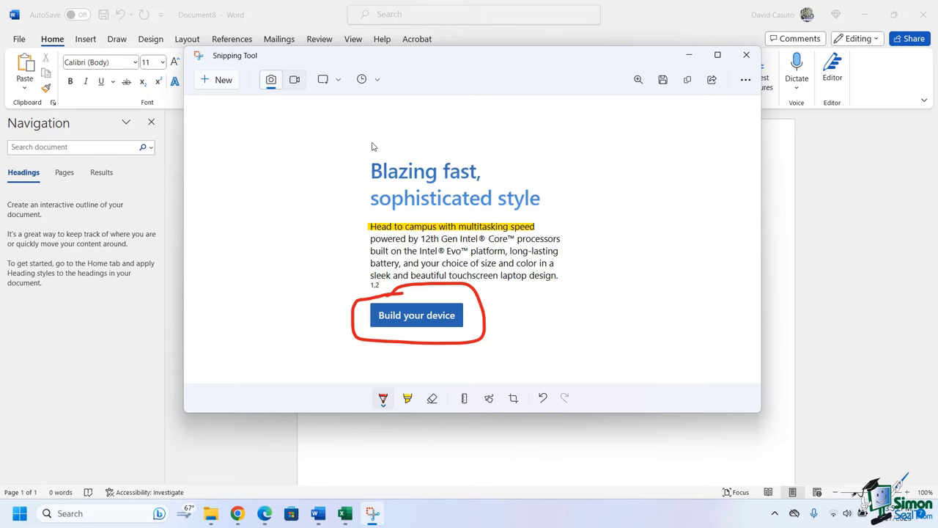
Close Snipping Tool and maximize Charts.xlsx, scrolled to the top of the 2022 Sales table
{"action": "left_click", "coordinate": [747, 56]}
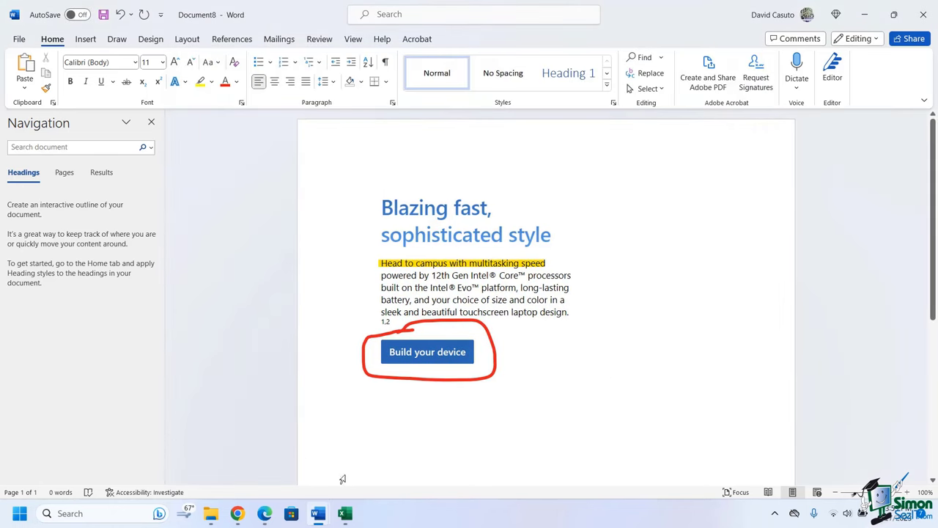
{"action": "mouse_move", "coordinate": [347, 518]}
{"action": "left_click", "coordinate": [300, 459]}
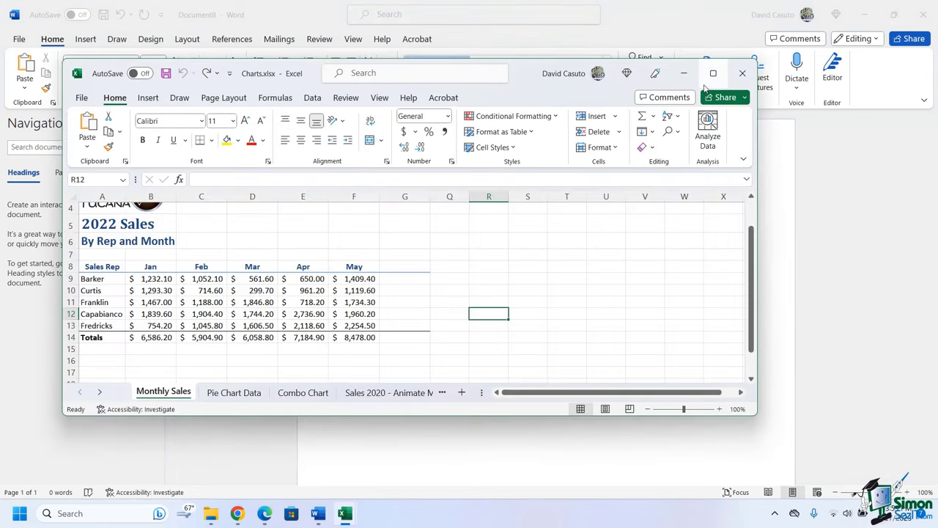
{"action": "left_click", "coordinate": [446, 241]}
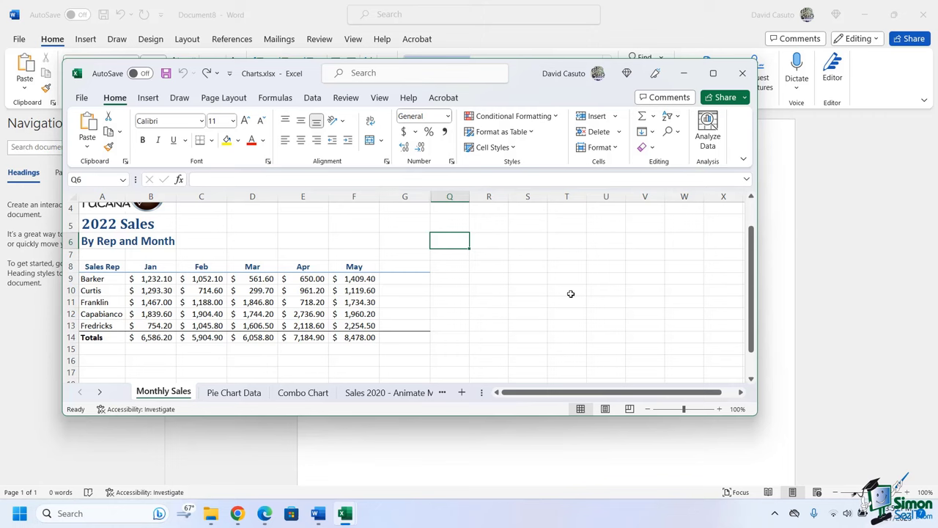
{"action": "left_click", "coordinate": [714, 73]}
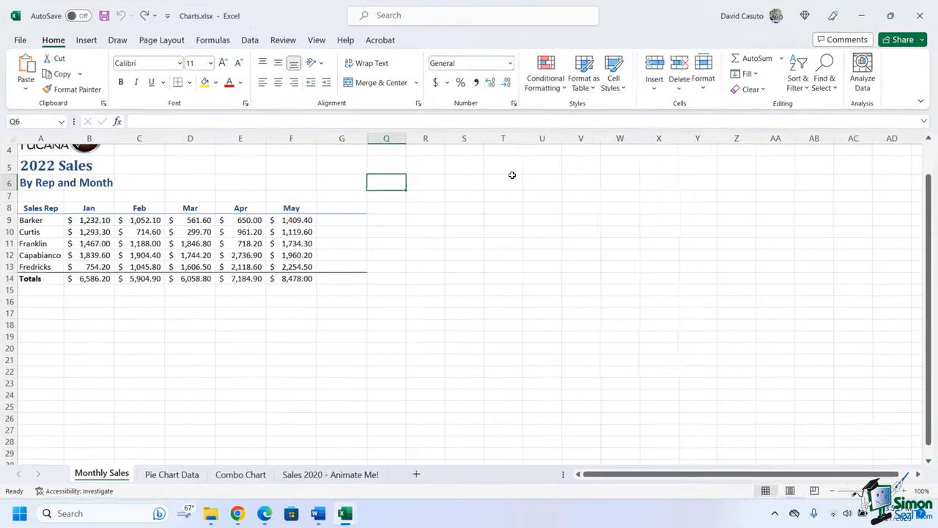
{"action": "scroll", "coordinate": [176, 265], "scroll_direction": "up", "scroll_amount": 1}
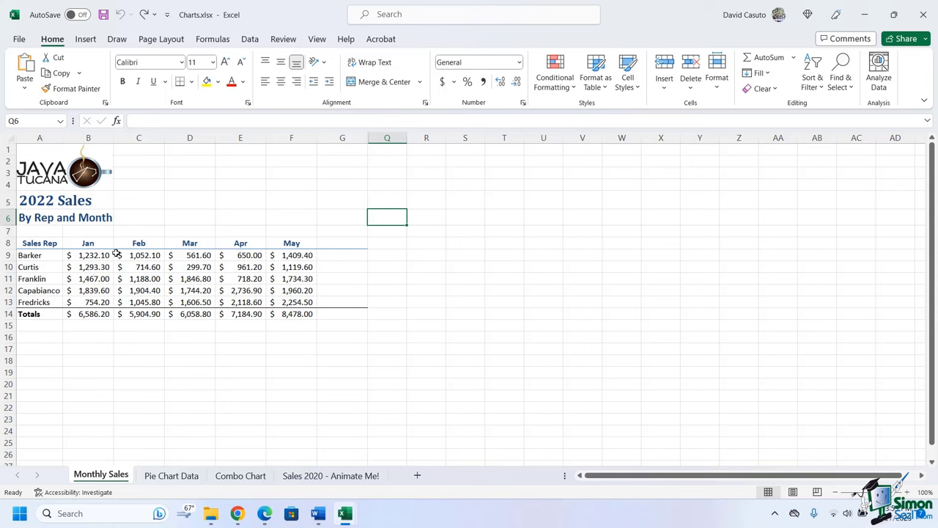
Reopen Snipping Tool in video mode and mark the entire Excel screen as the recording area
{"action": "left_click", "coordinate": [88, 513]}
{"action": "type", "text": "snippin"}
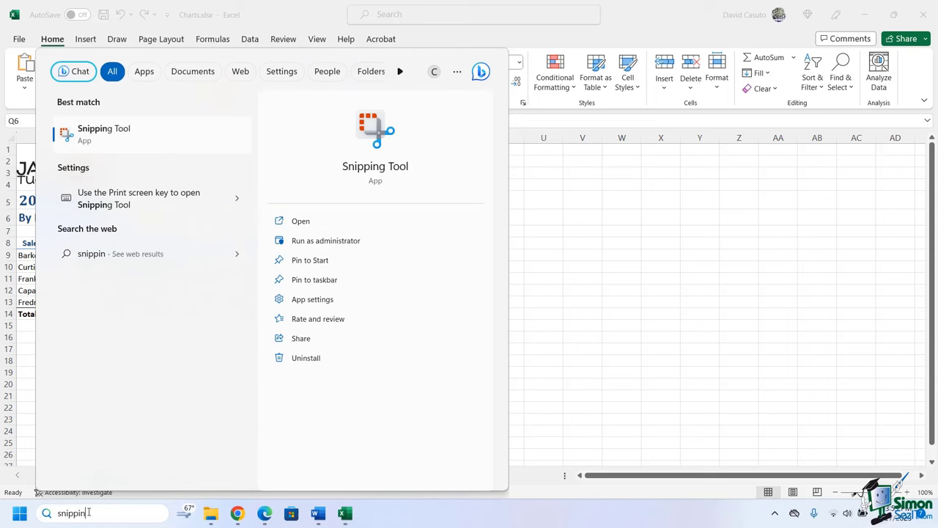
{"action": "key", "text": "Return"}
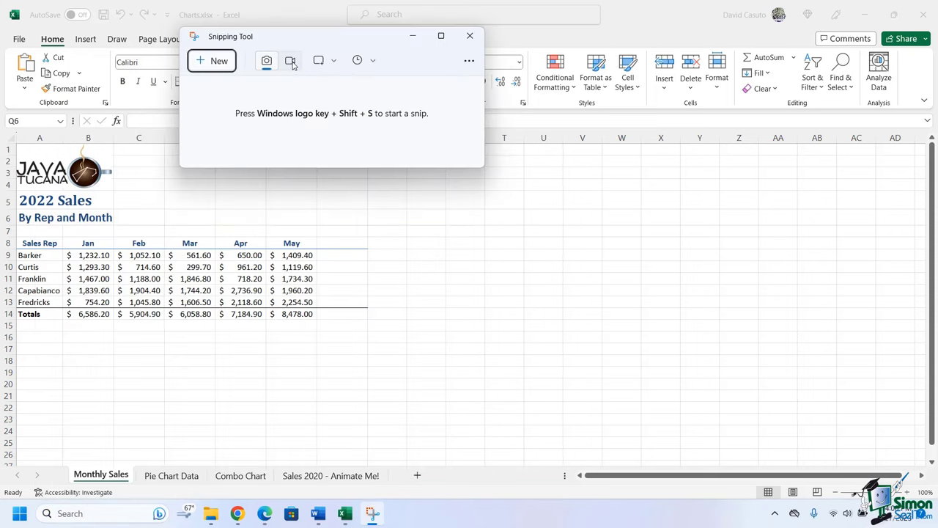
{"action": "left_click", "coordinate": [291, 61]}
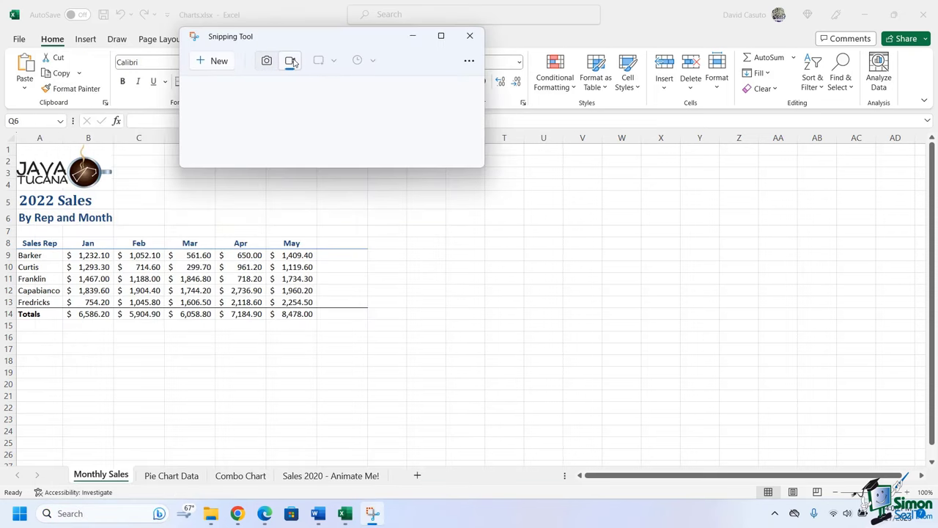
{"action": "left_click", "coordinate": [218, 61]}
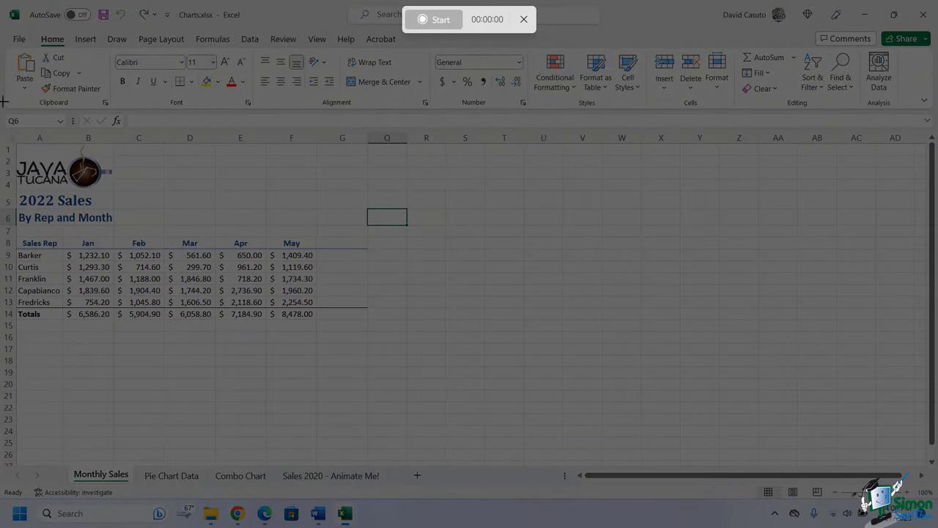
{"action": "left_click_drag", "start_coordinate": [3, 4], "coordinate": [933, 497]}
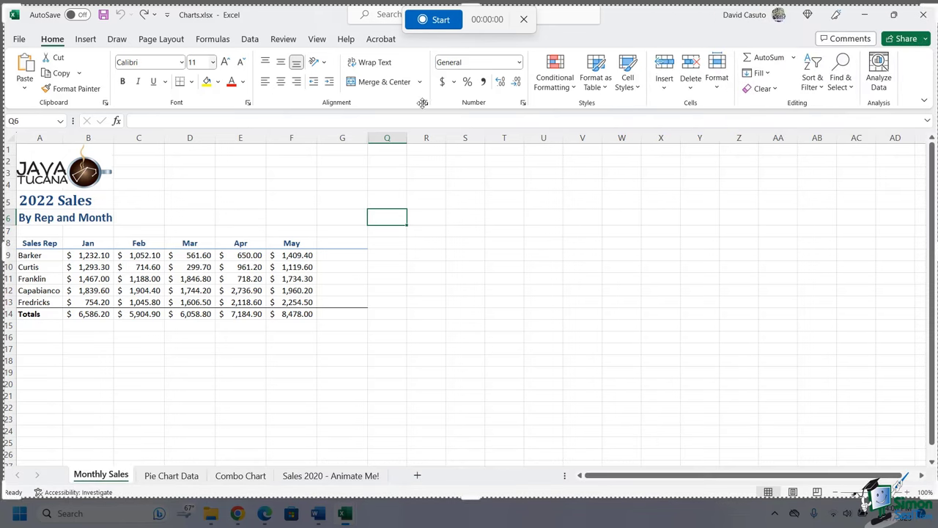
Start recording and make row 9 (A9:F9) of Monthly Sales bold
{"action": "left_click", "coordinate": [432, 21]}
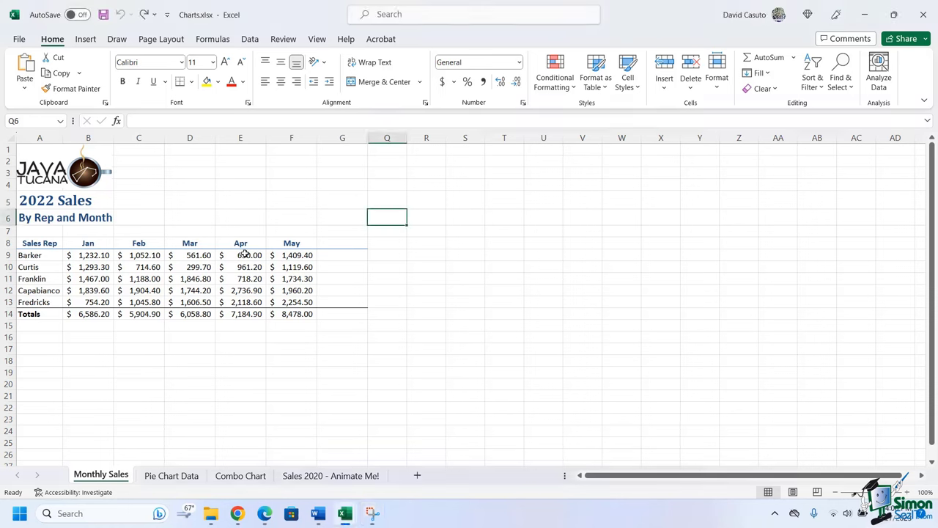
{"action": "left_click_drag", "start_coordinate": [293, 255], "coordinate": [44, 254]}
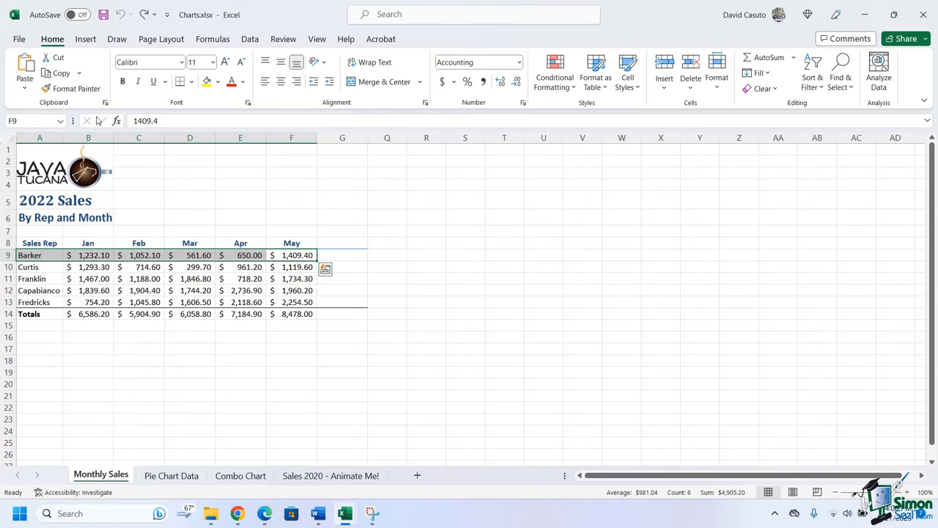
{"action": "left_click", "coordinate": [123, 82]}
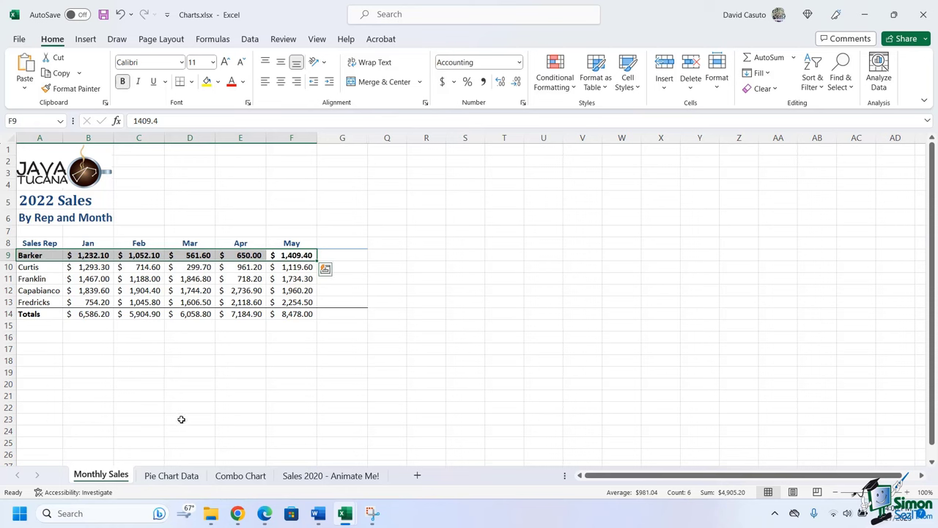
Give the Pie Chart Data table A1:B6 All Borders
{"action": "left_click", "coordinate": [182, 480]}
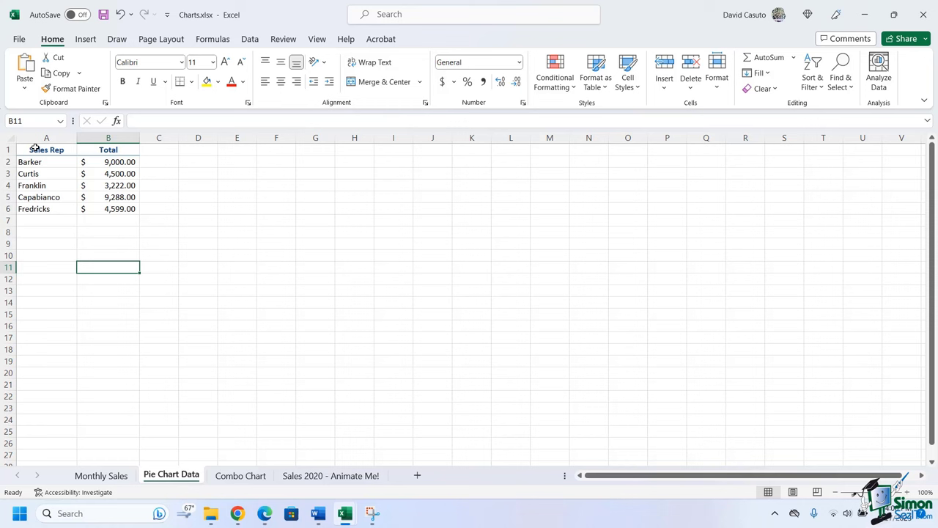
{"action": "left_click_drag", "start_coordinate": [34, 149], "coordinate": [110, 209]}
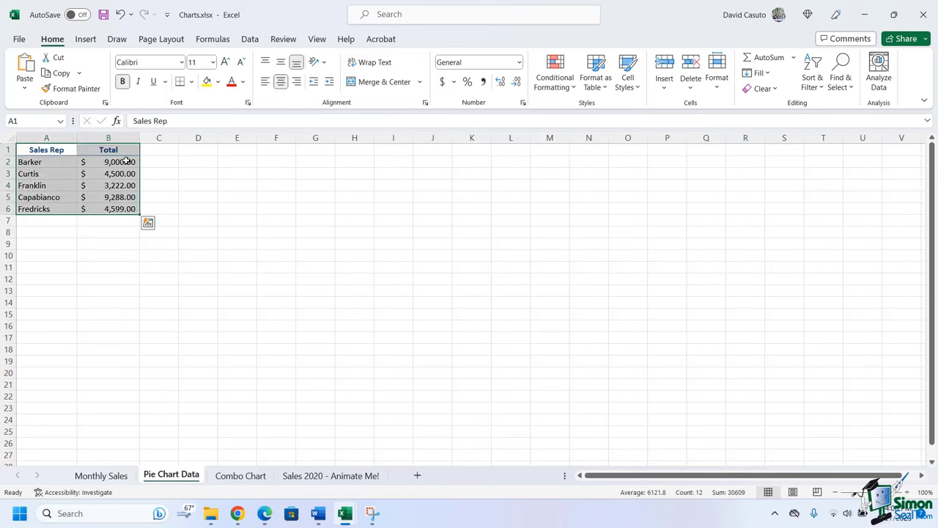
{"action": "left_click", "coordinate": [191, 81]}
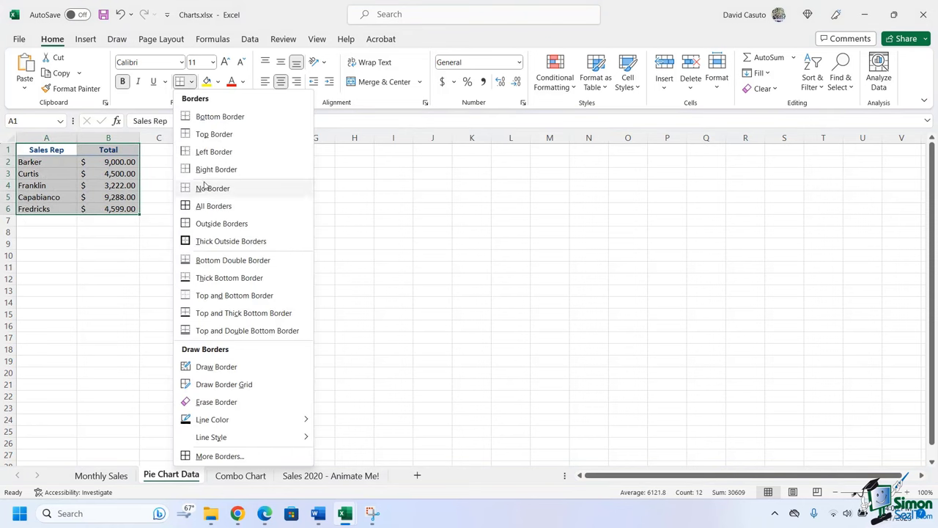
{"action": "left_click", "coordinate": [212, 212]}
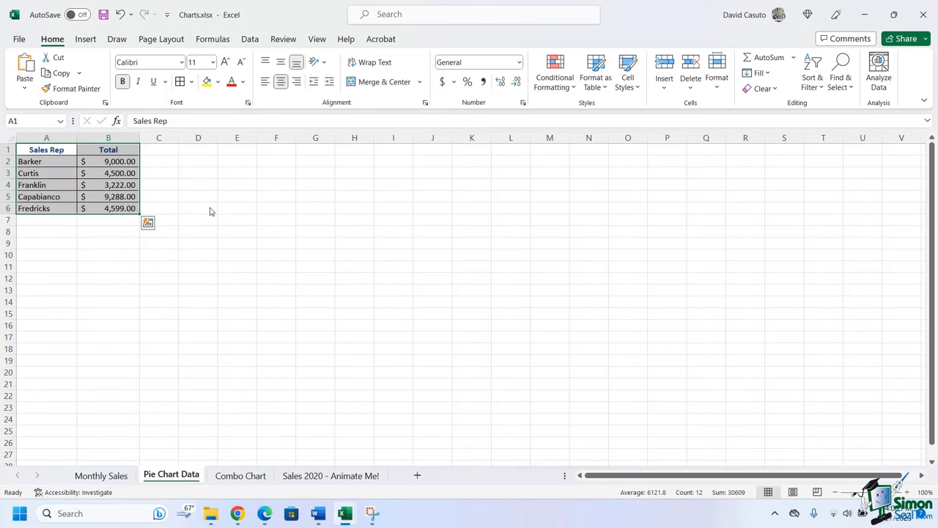
{"action": "left_click", "coordinate": [116, 232]}
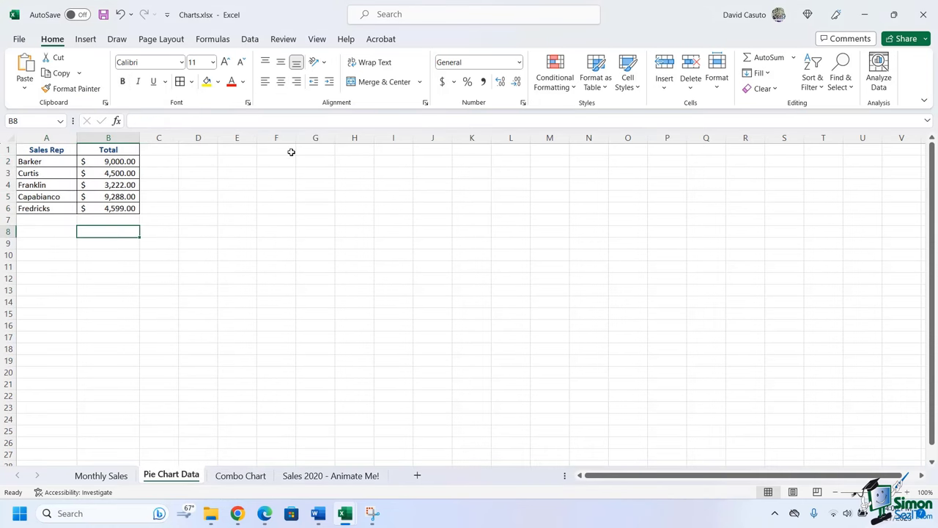
Stop and replay the recording, save it as an MP4 in Videos, then close Snipping Tool
{"action": "left_click", "coordinate": [445, 21]}
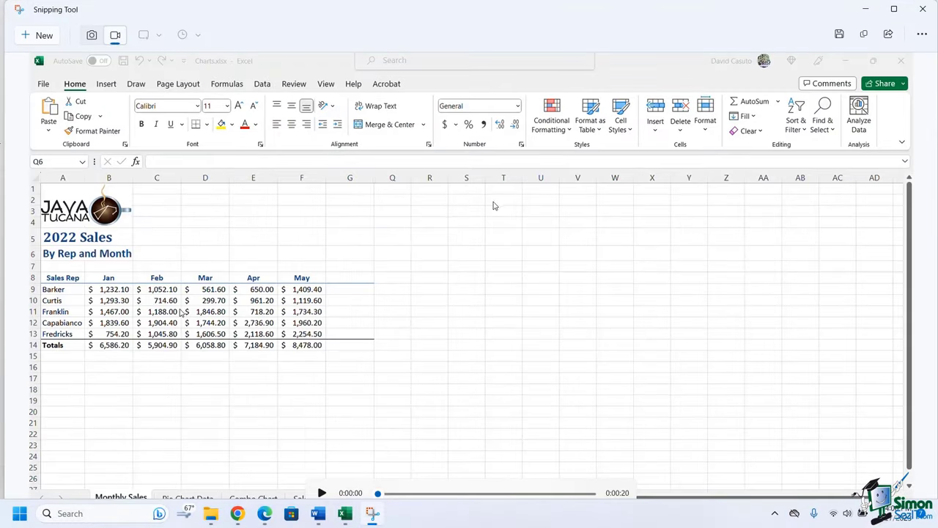
{"action": "left_click", "coordinate": [321, 493]}
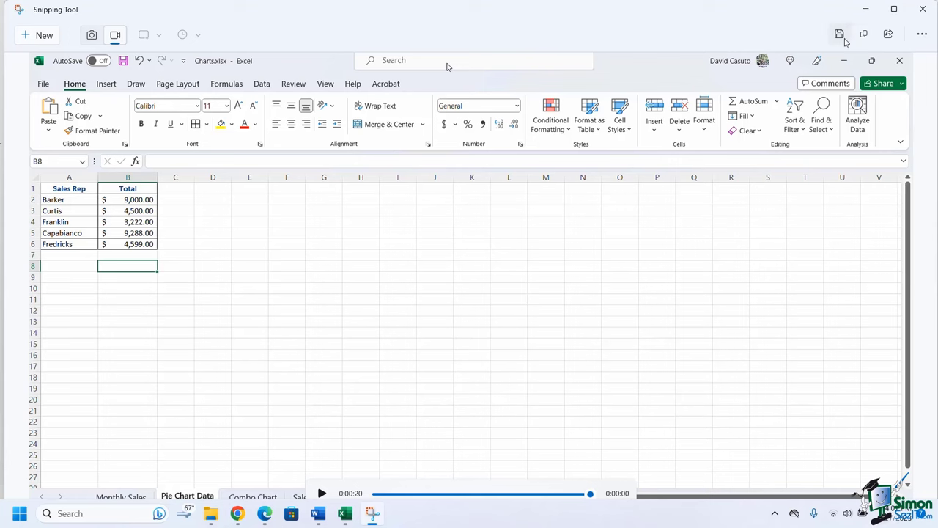
{"action": "left_click", "coordinate": [839, 34]}
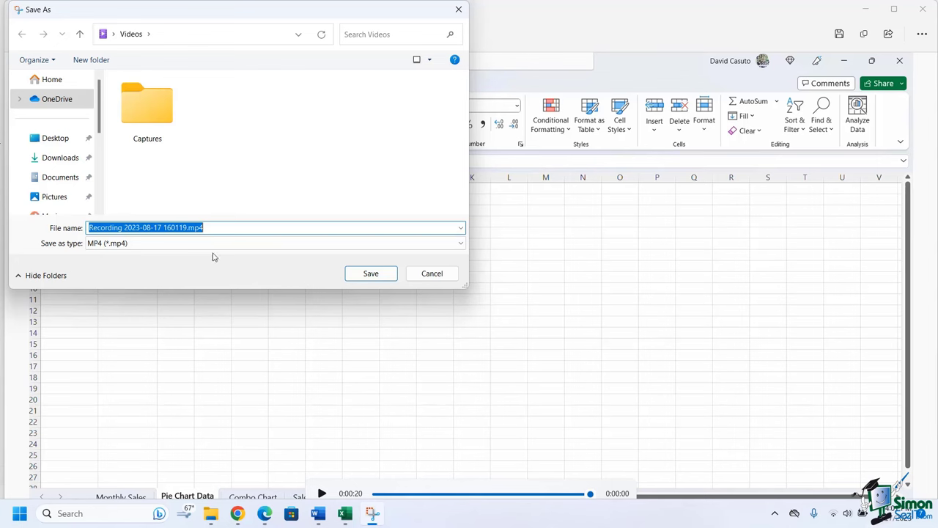
{"action": "left_click", "coordinate": [369, 275]}
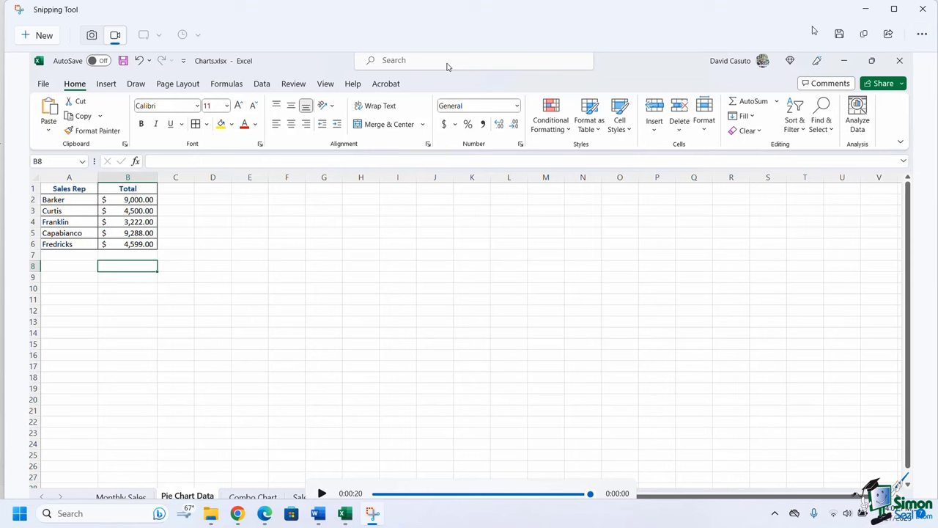
{"action": "left_click", "coordinate": [923, 9]}
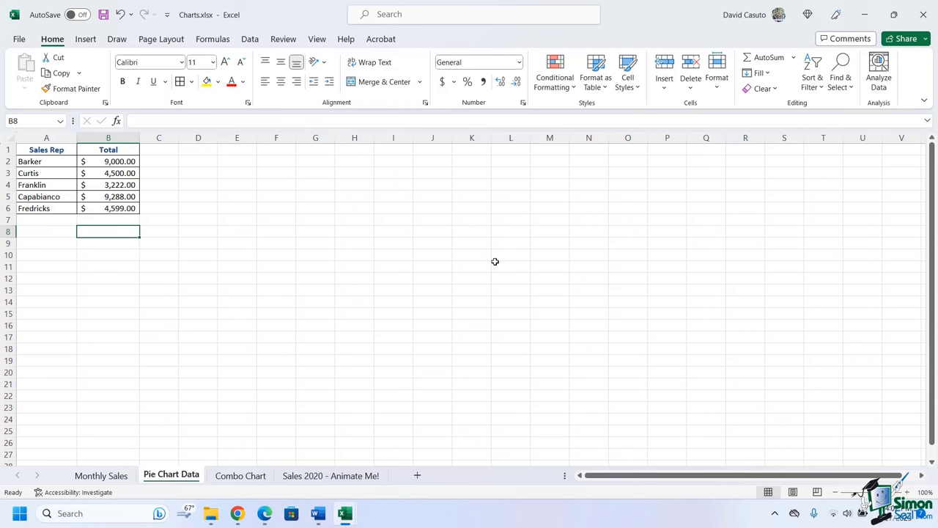
Restore the maximized Excel Charts workbook to a smaller floating window over the desktop
{"action": "key", "text": "Down"}
{"action": "key", "text": "Down"}
{"action": "key", "text": "Down"}
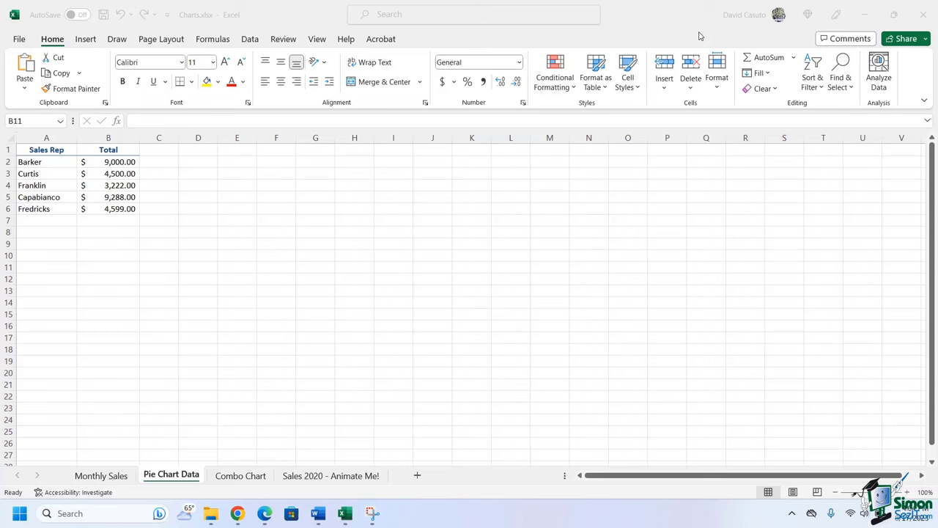
{"action": "left_click", "coordinate": [893, 15]}
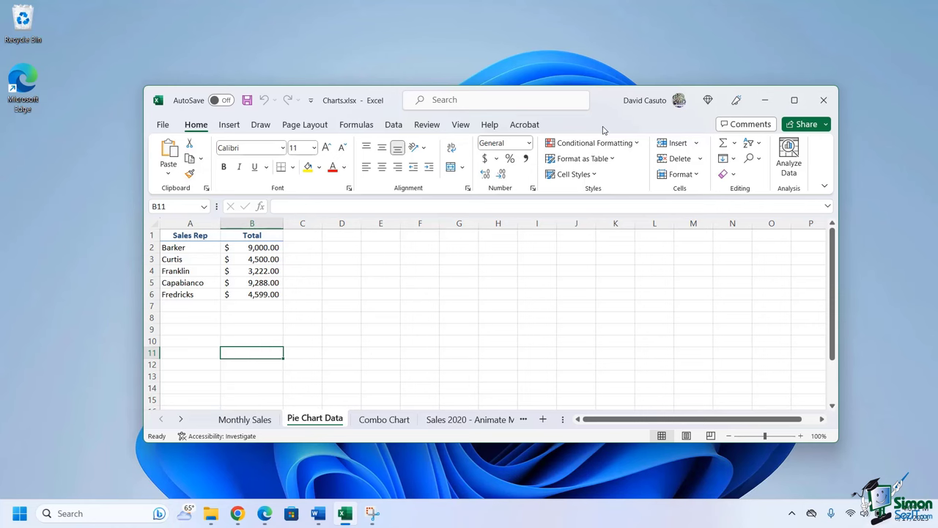
Take a Window-mode snip of the Excel Charts workbook and open the capture in Snipping Tool
{"action": "key", "text": "super+shift+s"}
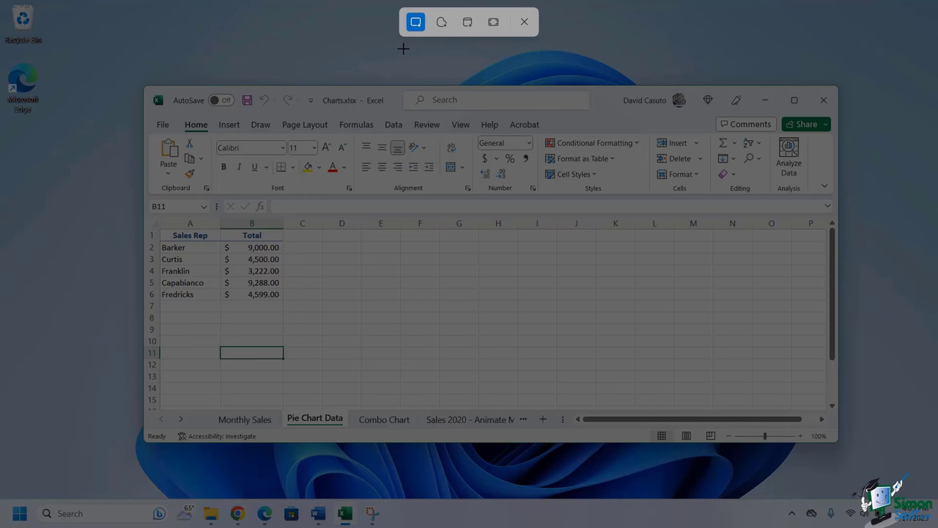
{"action": "left_click", "coordinate": [467, 25]}
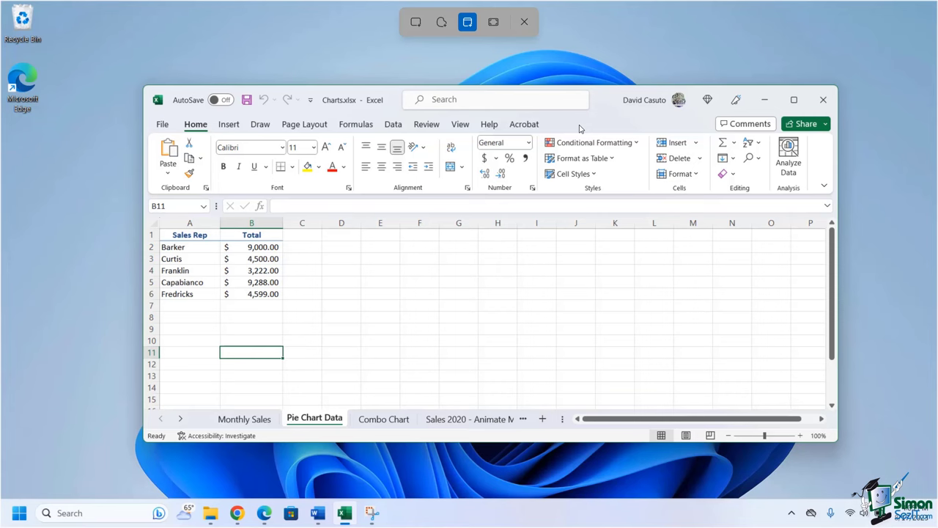
{"action": "key", "text": "super+shift+s"}
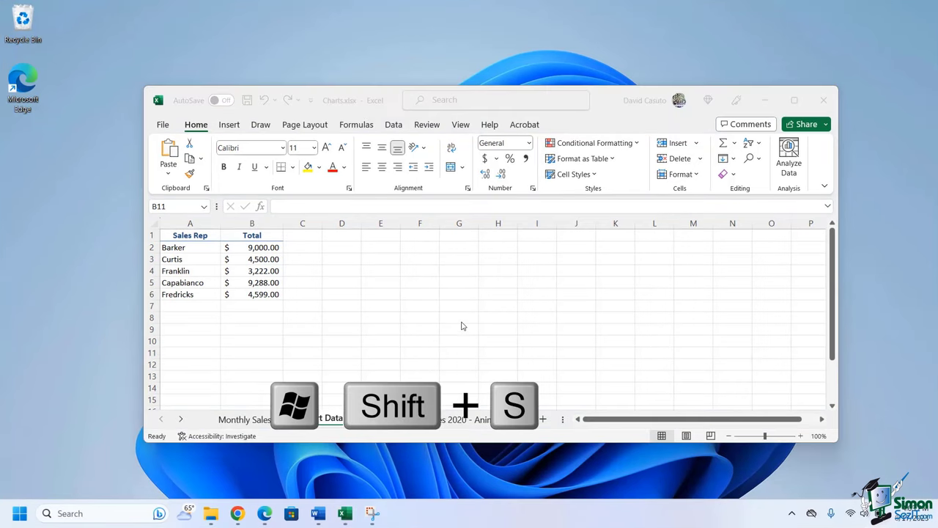
{"action": "left_click", "coordinate": [372, 510]}
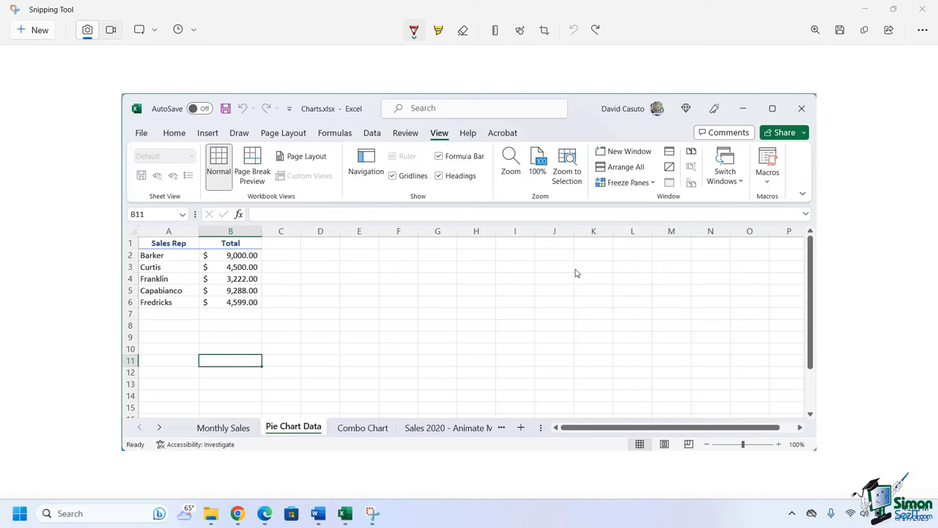
Open the Excel window capture in Photos just once through the Open with option
{"action": "left_click", "coordinate": [923, 29]}
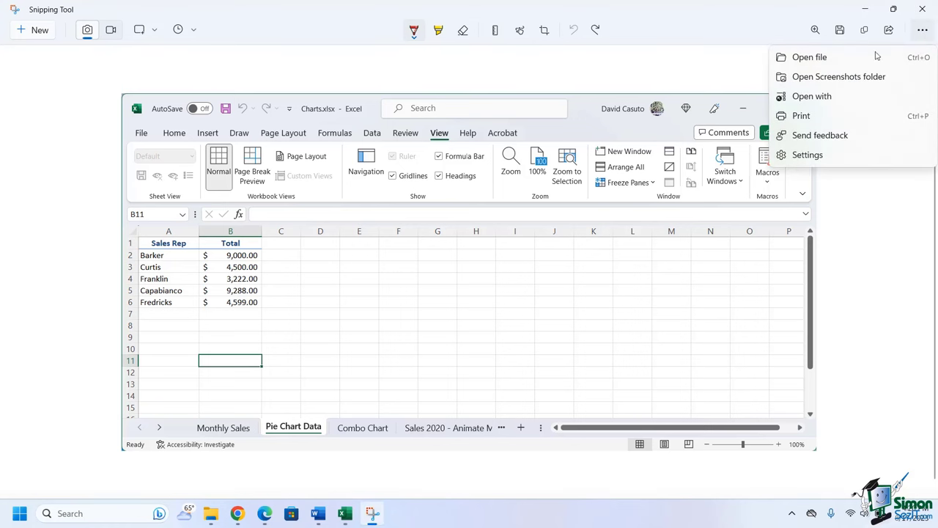
{"action": "left_click", "coordinate": [804, 99]}
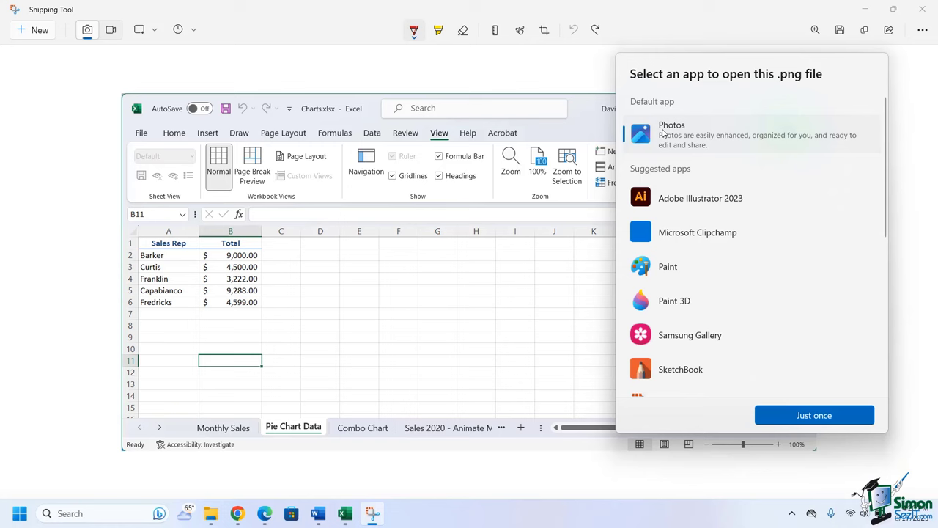
{"action": "left_click", "coordinate": [798, 415]}
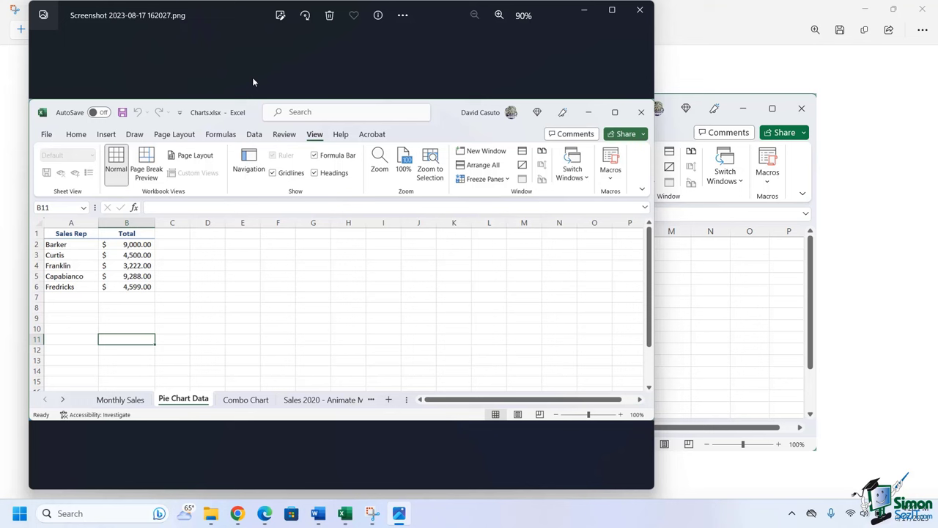
Preview the Crop, Adjustment, Filter and Spot fix edits, cancel without saving, and close Photos
{"action": "left_click", "coordinate": [280, 16]}
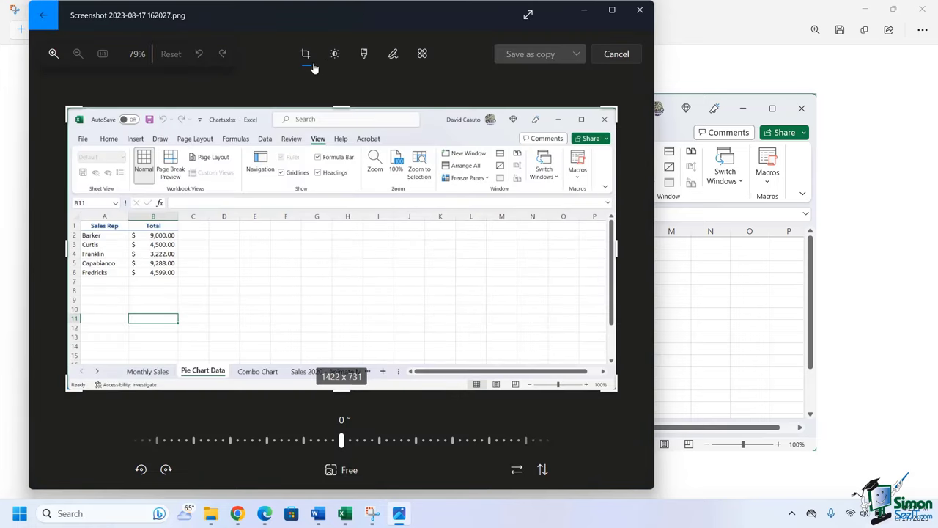
{"action": "left_click", "coordinate": [335, 57]}
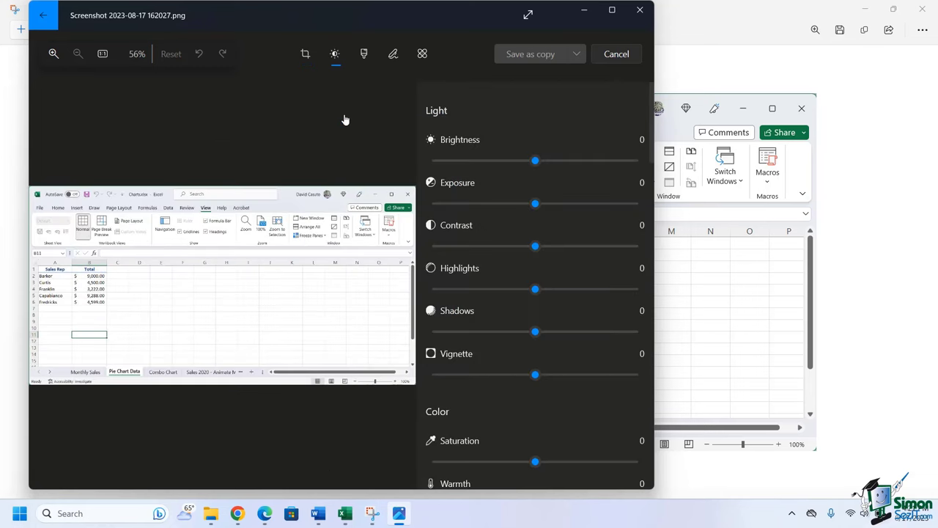
{"action": "left_click", "coordinate": [367, 55]}
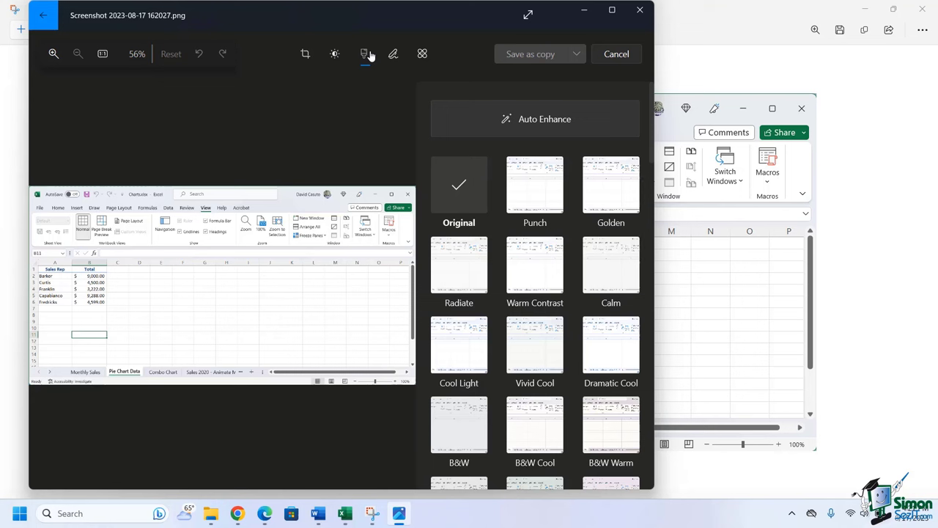
{"action": "left_click", "coordinate": [421, 55]}
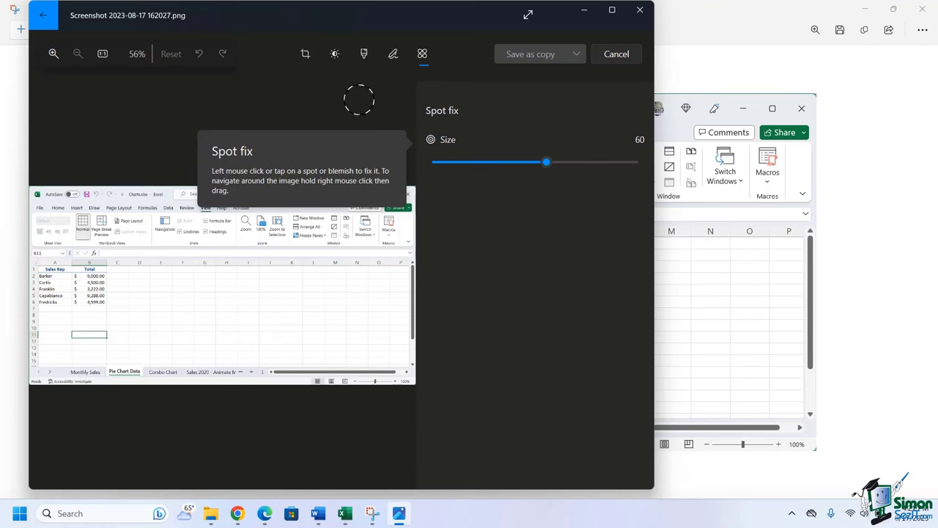
{"action": "left_click", "coordinate": [614, 56]}
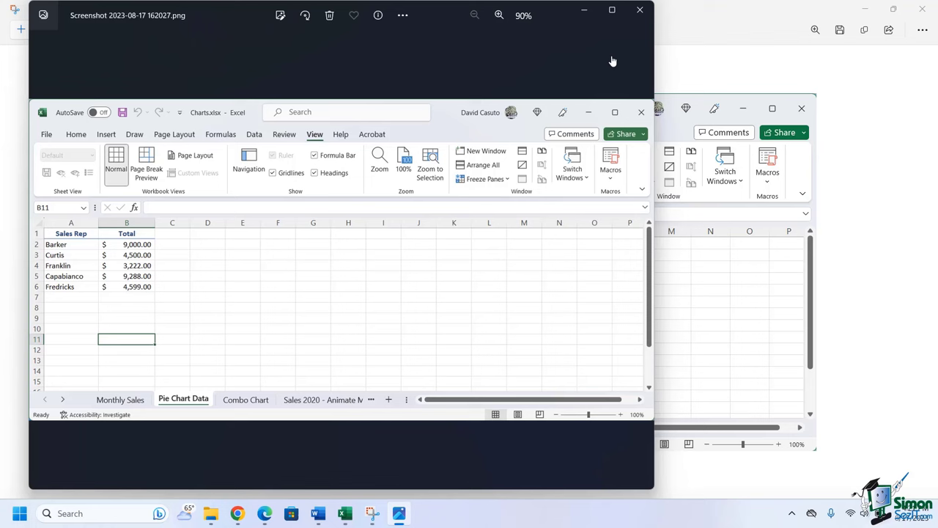
{"action": "left_click", "coordinate": [640, 11]}
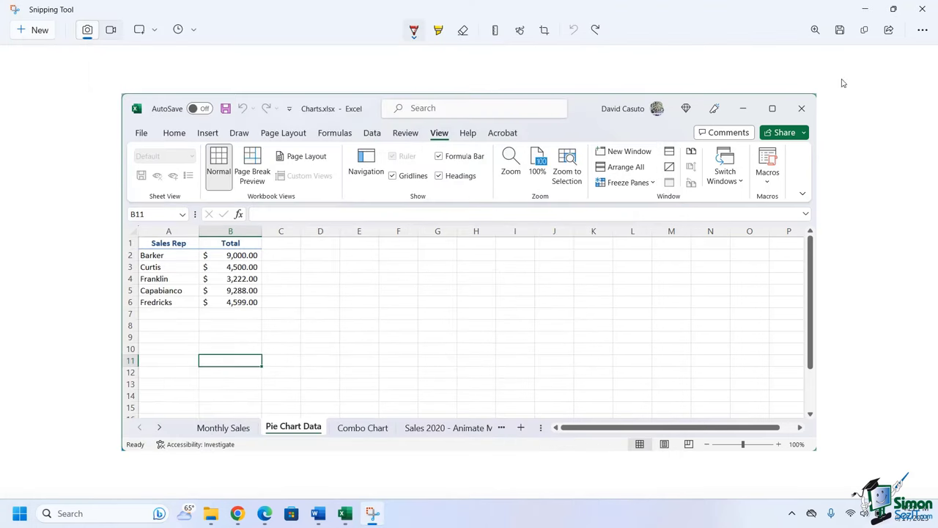
Open the Excel window capture in Paint just once through the Open with option
{"action": "left_click", "coordinate": [922, 37]}
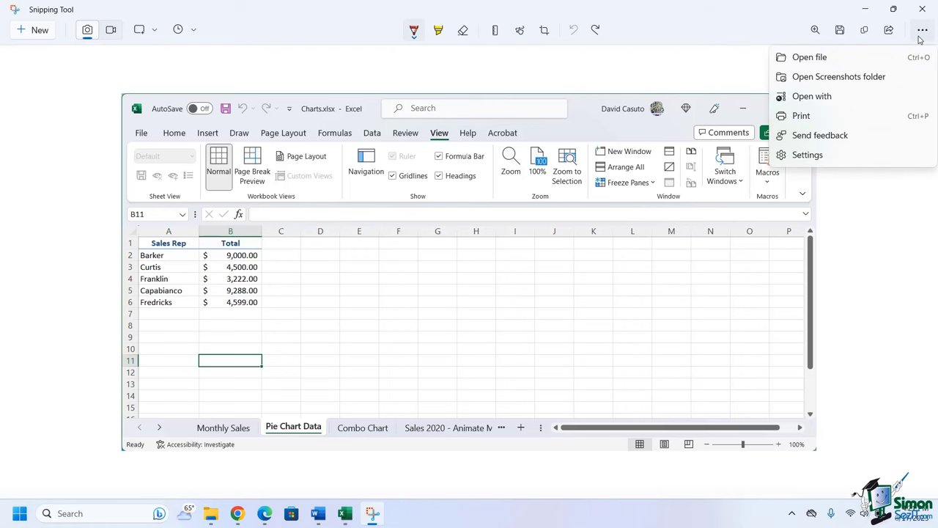
{"action": "left_click", "coordinate": [812, 98]}
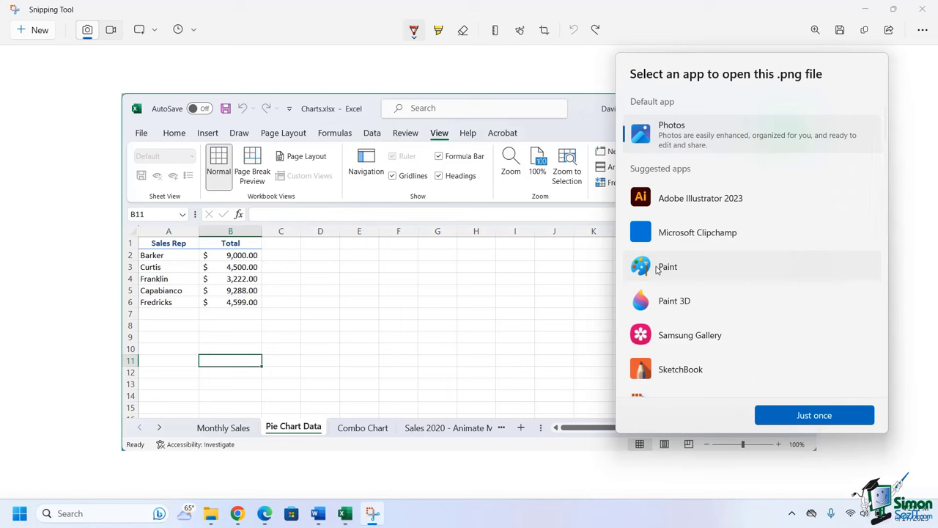
{"action": "left_click", "coordinate": [658, 269]}
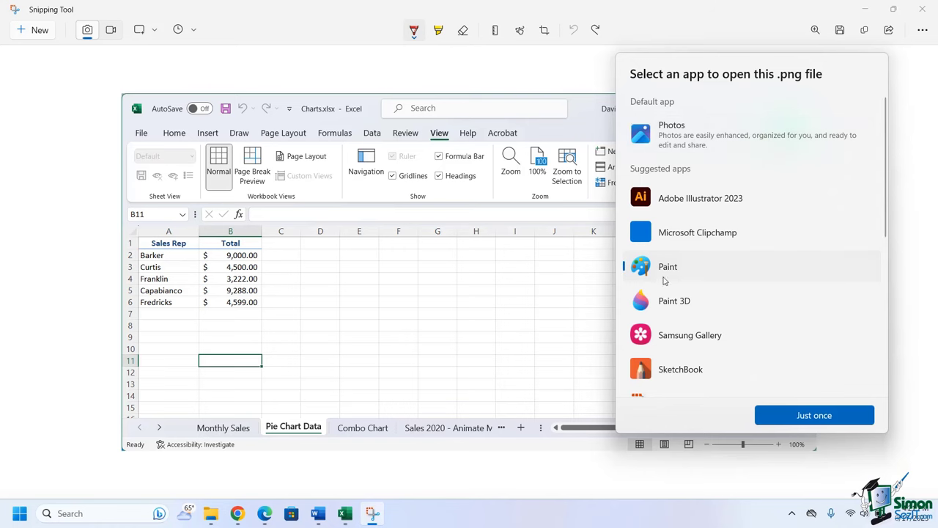
{"action": "left_click", "coordinate": [805, 414]}
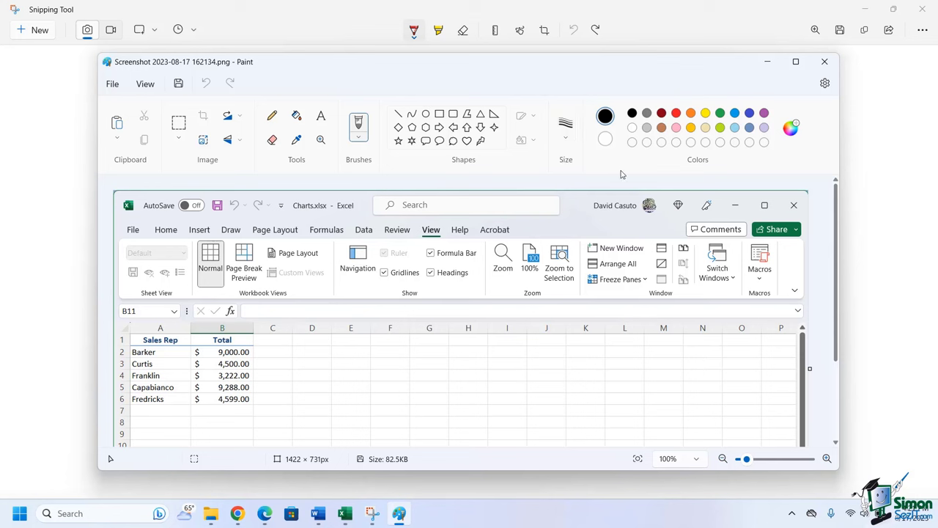
Draw a rounded rectangular callout over Workbook Views and give it a solid white fill
{"action": "left_click", "coordinate": [425, 141]}
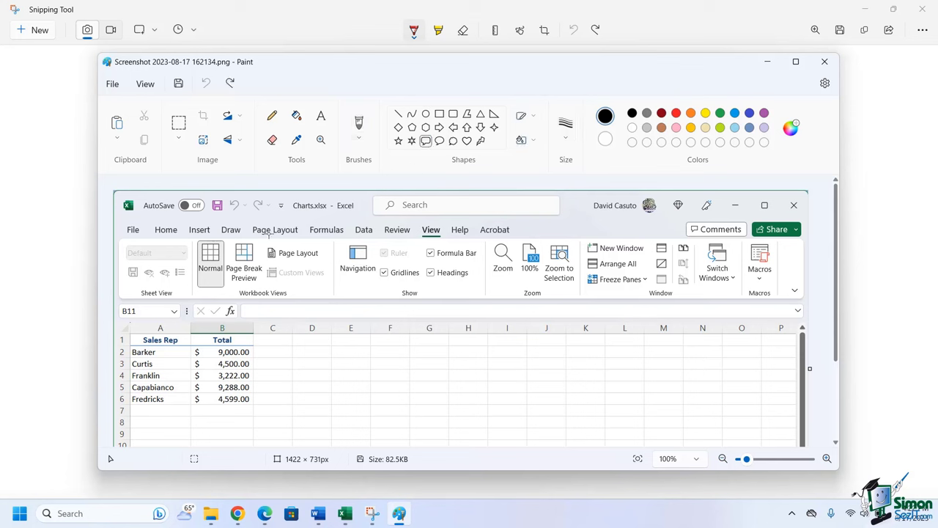
{"action": "left_click_drag", "start_coordinate": [186, 221], "coordinate": [330, 317]}
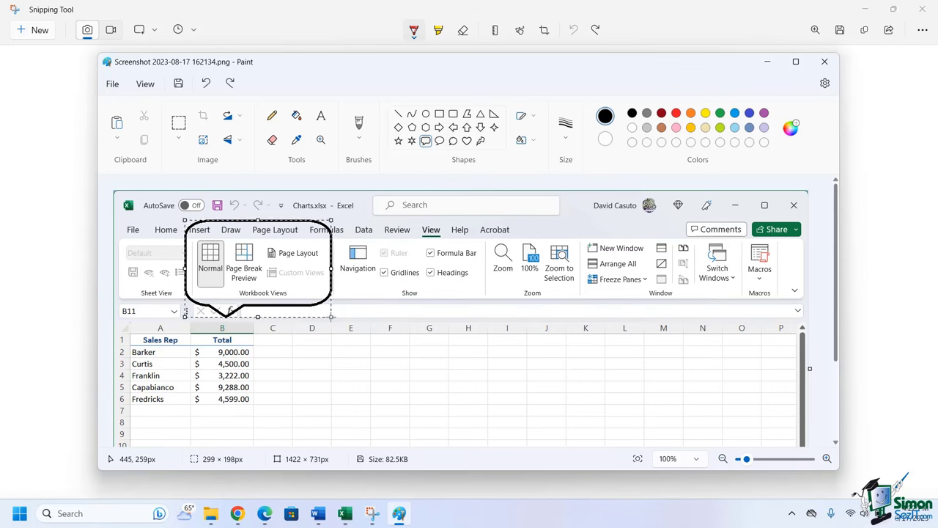
{"action": "left_click", "coordinate": [534, 119]}
{"action": "left_click", "coordinate": [555, 107]}
{"action": "left_click", "coordinate": [533, 141]}
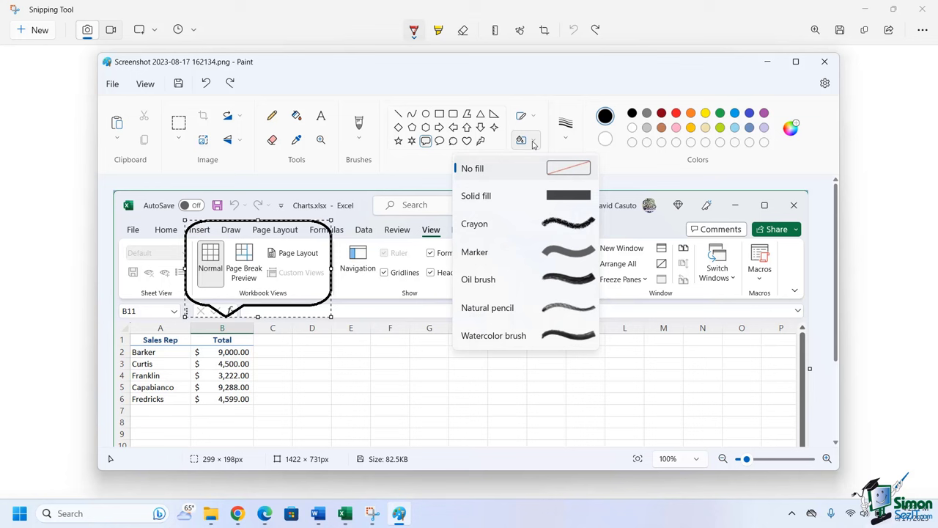
{"action": "left_click", "coordinate": [499, 207]}
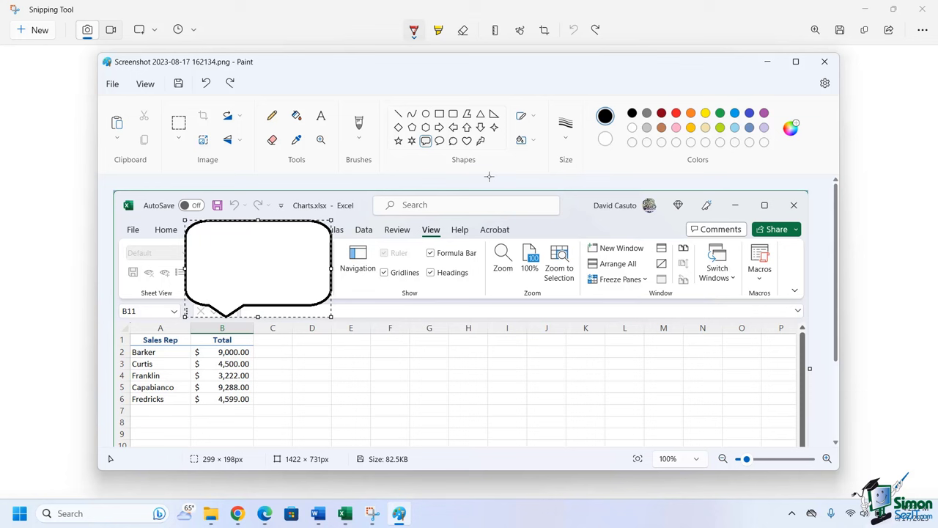
{"action": "left_click", "coordinate": [321, 115]}
Type 'Great job!' inside the callout and format it as bold 18-point text
{"action": "left_click", "coordinate": [211, 240]}
{"action": "type", "text": "Great "}
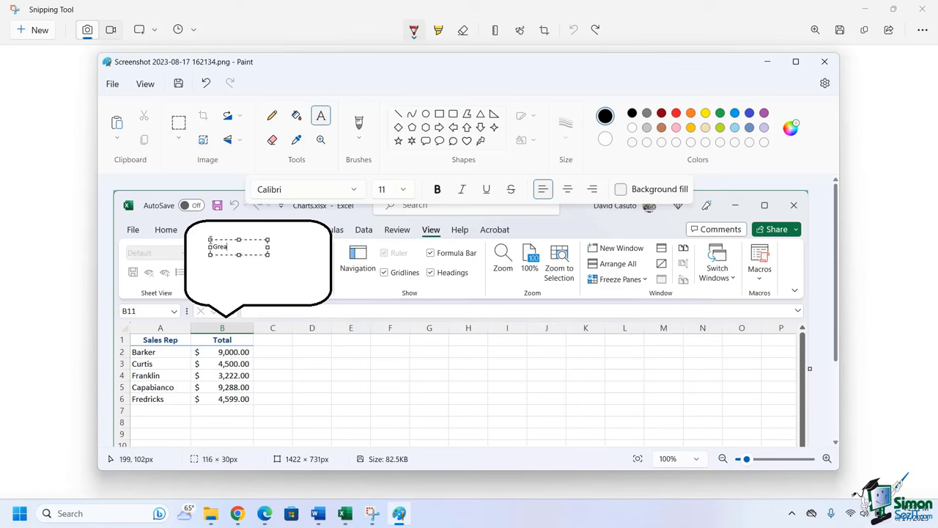
{"action": "type", "text": "job!"}
{"action": "left_click_drag", "start_coordinate": [253, 248], "coordinate": [214, 247]}
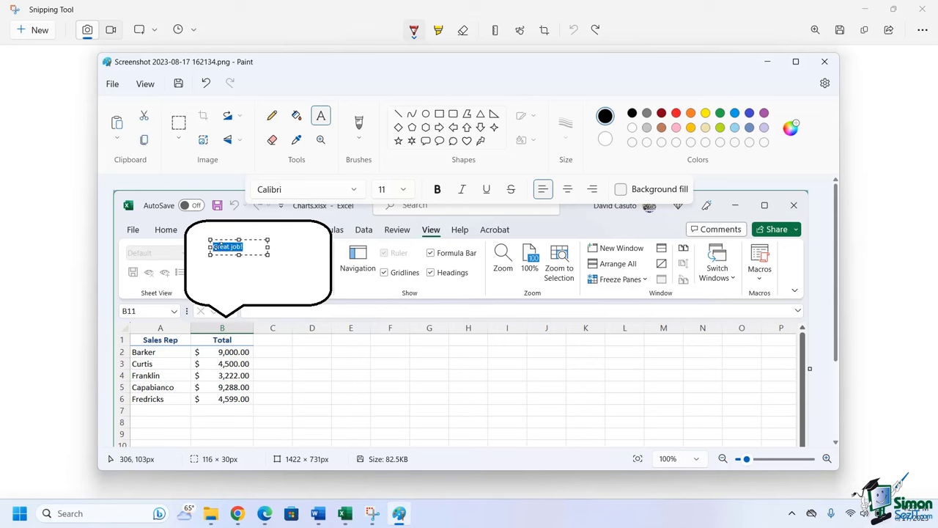
{"action": "left_click", "coordinate": [403, 190]}
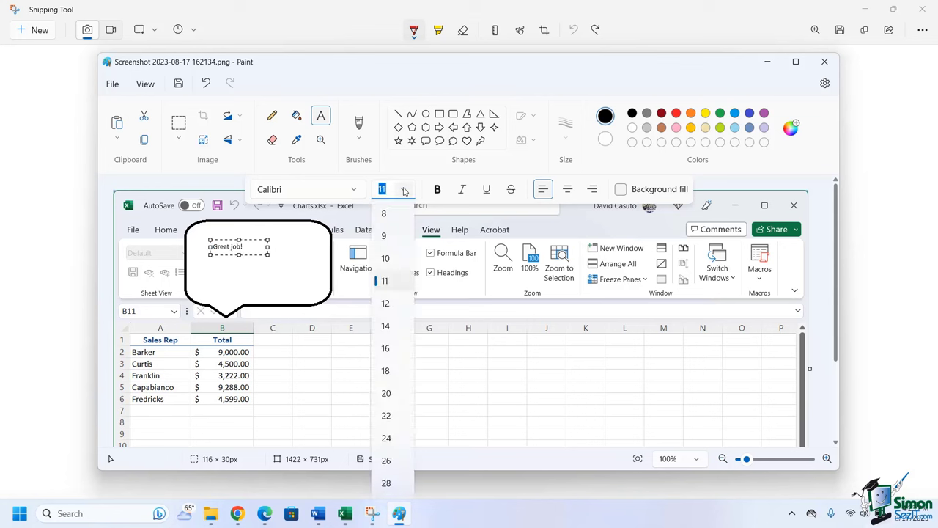
{"action": "left_click", "coordinate": [386, 370]}
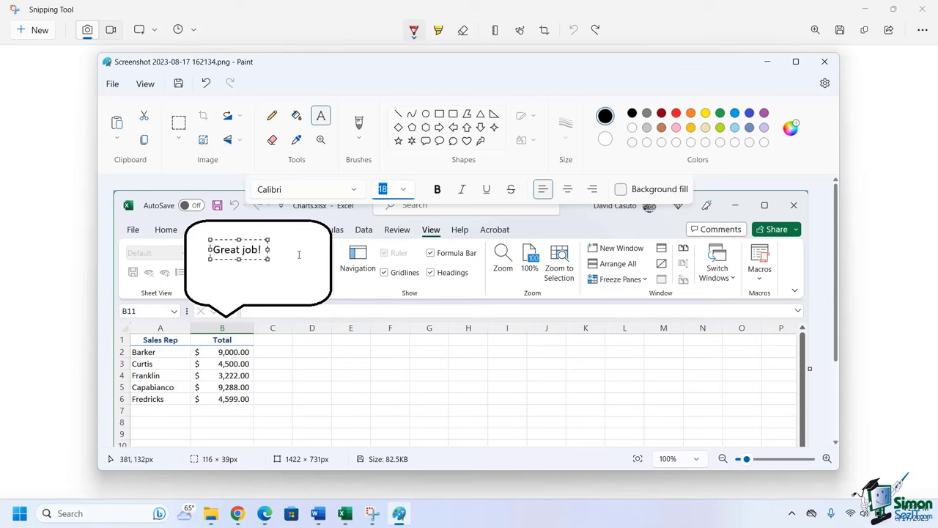
{"action": "left_click_drag", "start_coordinate": [267, 250], "coordinate": [198, 257]}
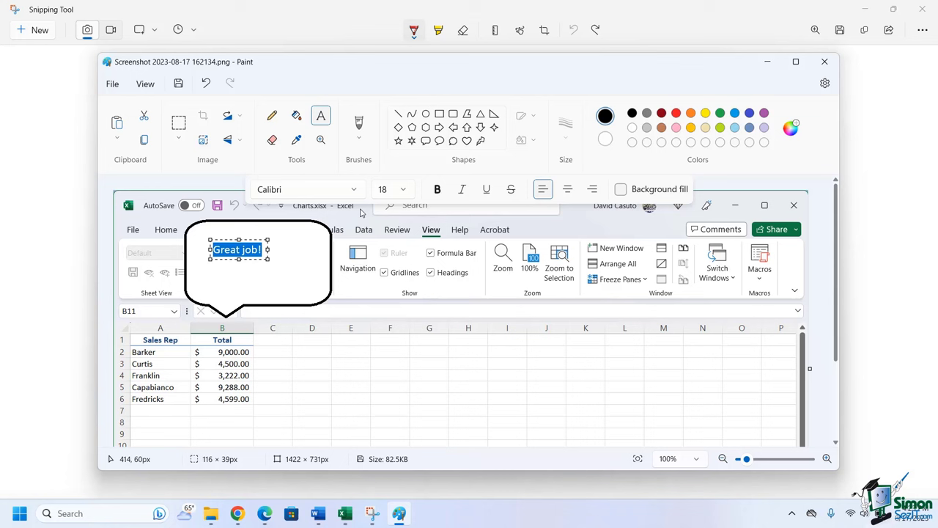
{"action": "left_click", "coordinate": [437, 189]}
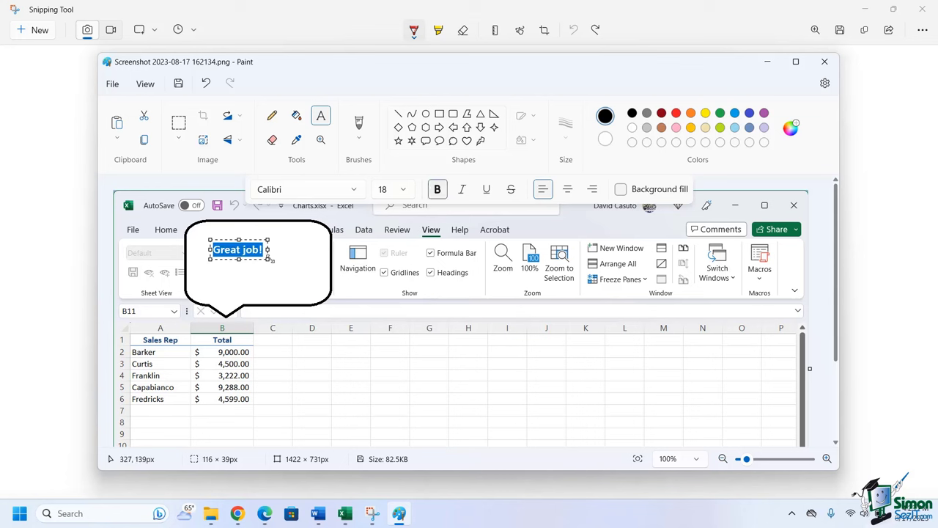
Enlarge and move the 'Great job!' text box to centre it in the callout, then place it
{"action": "left_click_drag", "start_coordinate": [269, 259], "coordinate": [299, 272]}
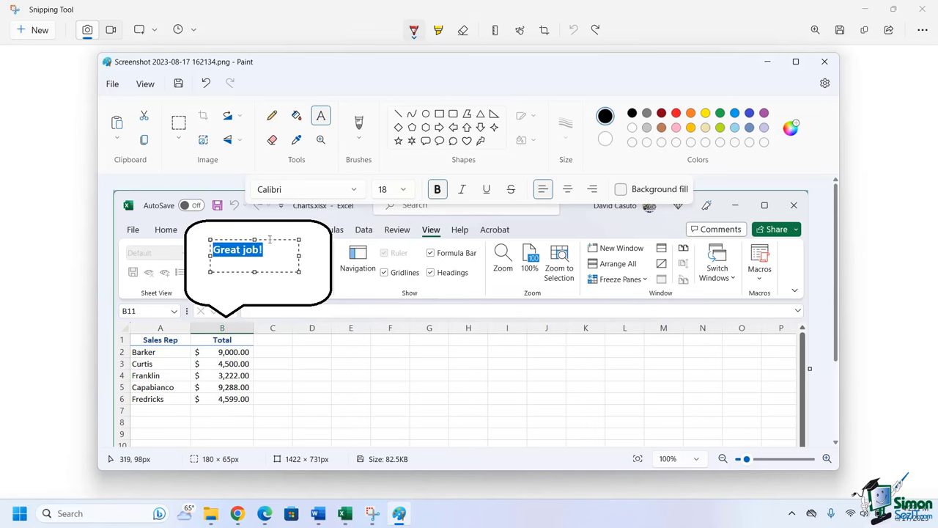
{"action": "left_click_drag", "start_coordinate": [266, 239], "coordinate": [281, 250]}
{"action": "key", "text": "ctrl+a"}
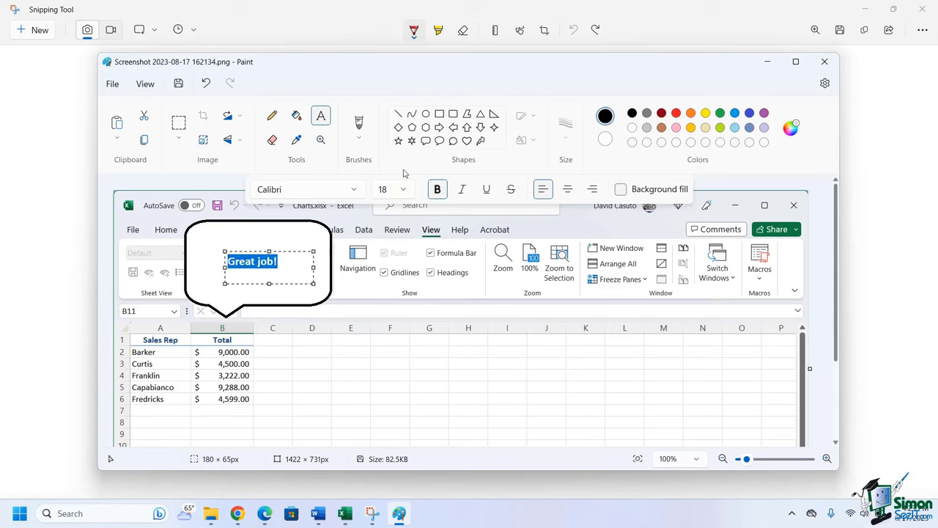
{"action": "left_click", "coordinate": [388, 189]}
{"action": "left_click", "coordinate": [438, 303]}
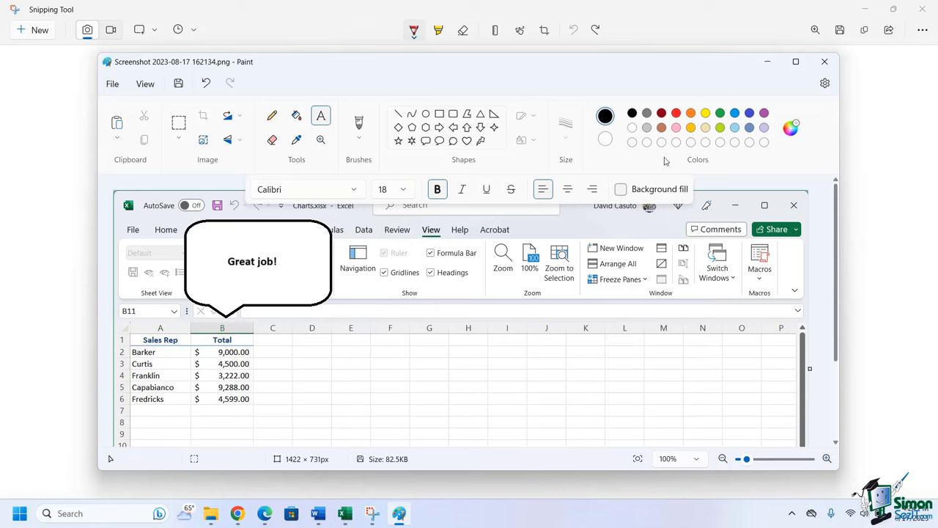
{"action": "left_click", "coordinate": [112, 83]}
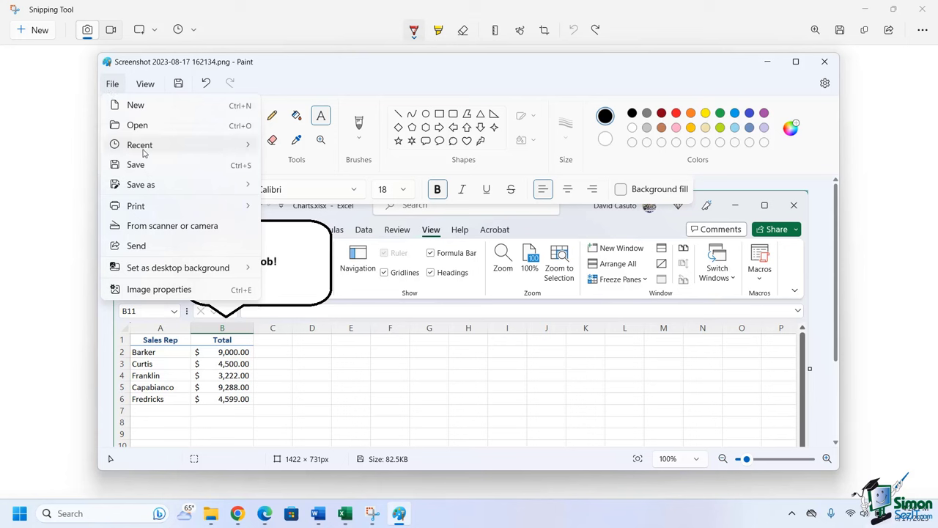
{"action": "mouse_move", "coordinate": [176, 210]}
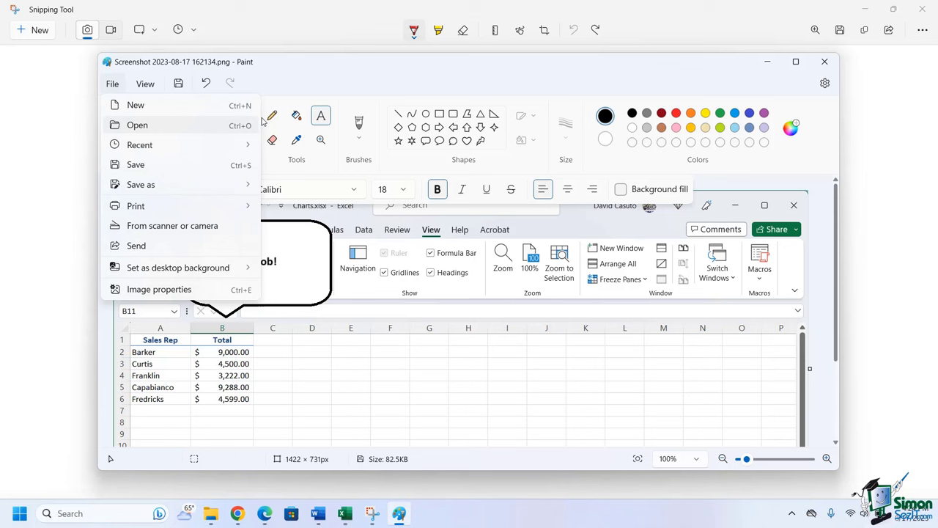
{"action": "left_click", "coordinate": [378, 82]}
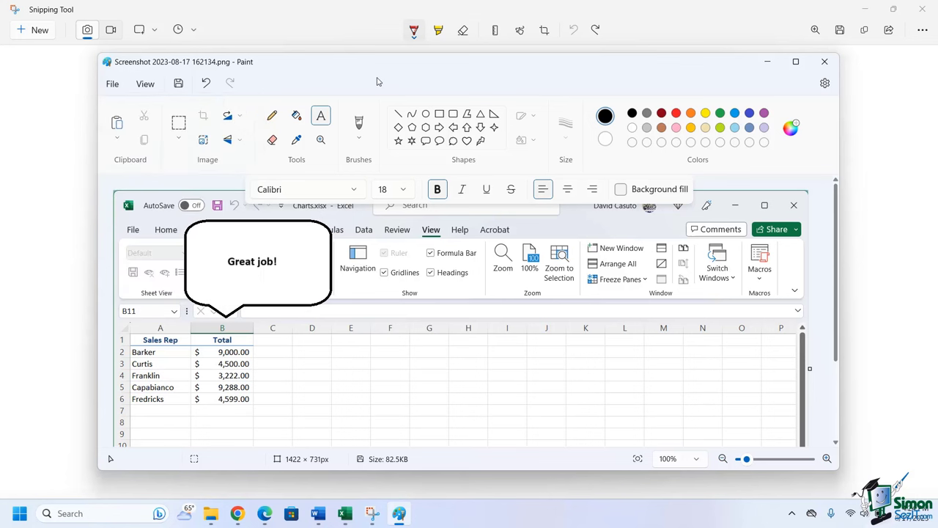